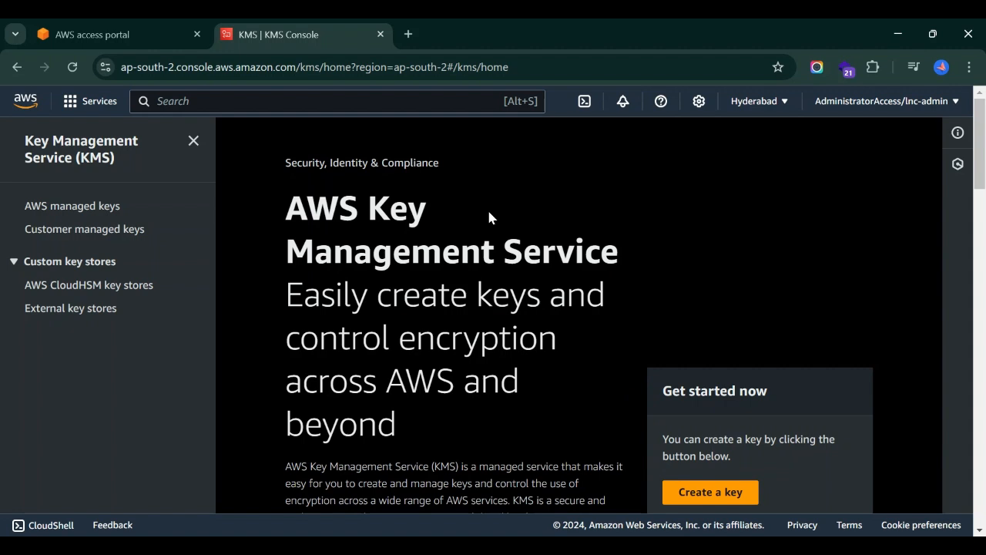
Scroll the KMS landing page and show the AWS managed keys list (aws/ebs, aws/s3, aws/rds).
scroll(315, 385, down, 2)
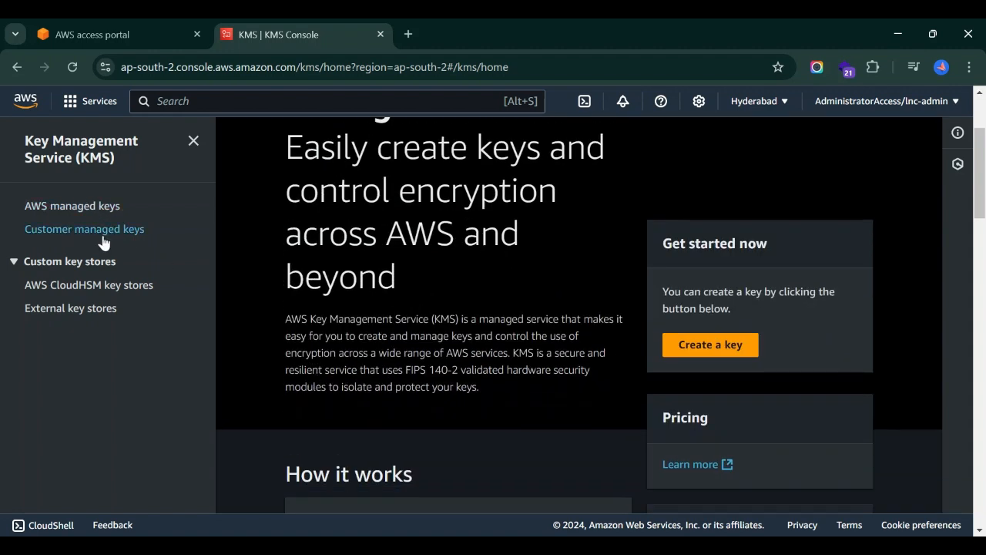
click(99, 211)
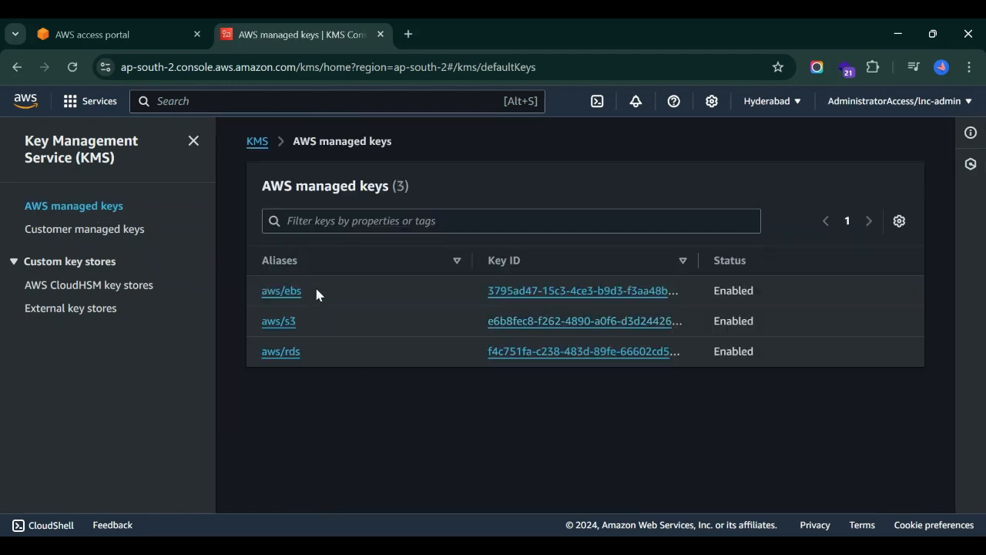
Narrow the Aliases column and widen the Key ID column so full key IDs are visible.
drag(466, 260, 359, 260)
drag(590, 260, 751, 260)
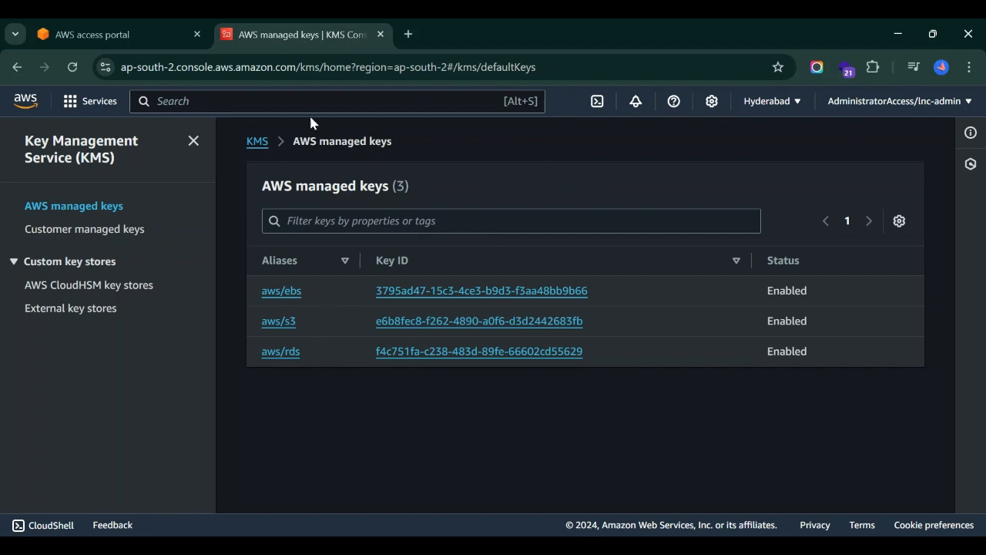
Go to the empty Customer managed keys list and check the Key actions menu.
click(101, 230)
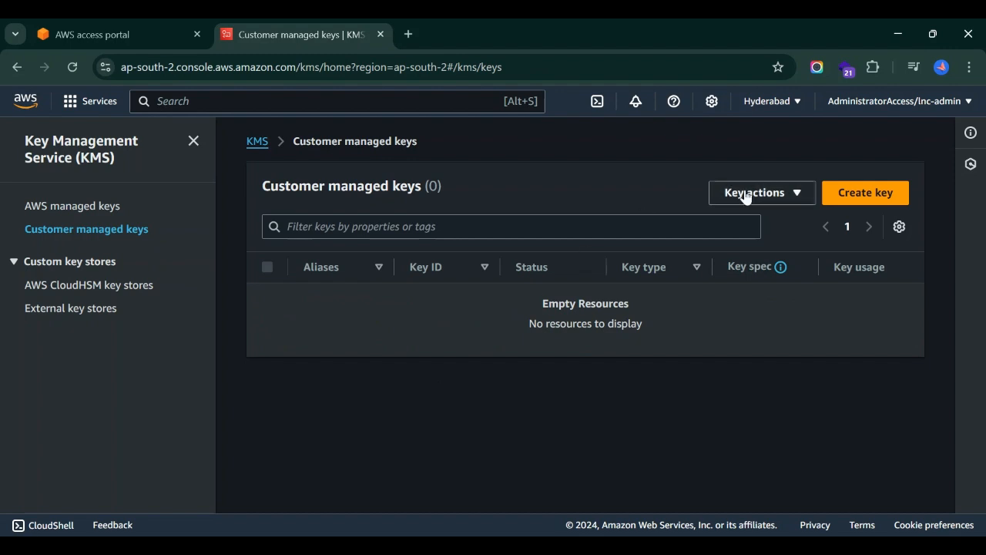
click(770, 199)
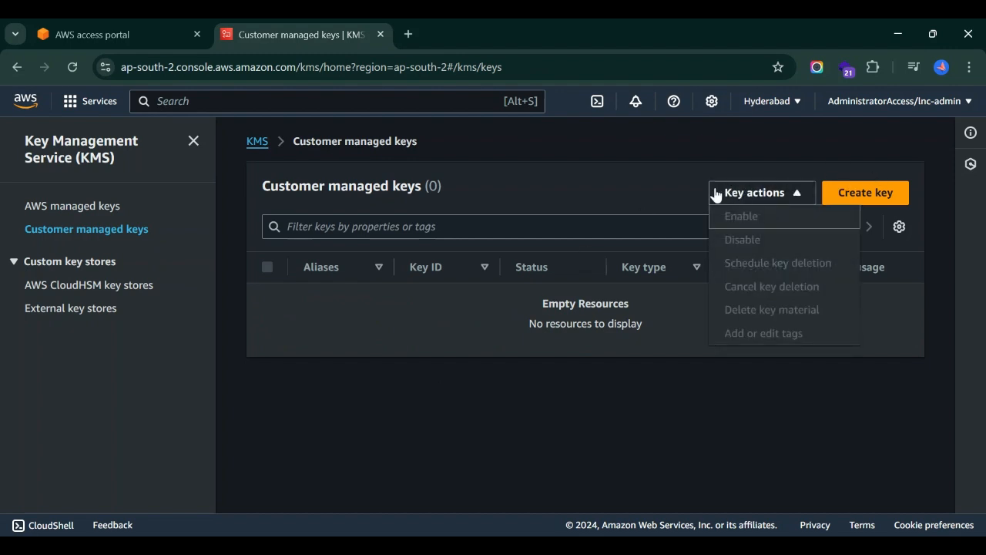
click(639, 204)
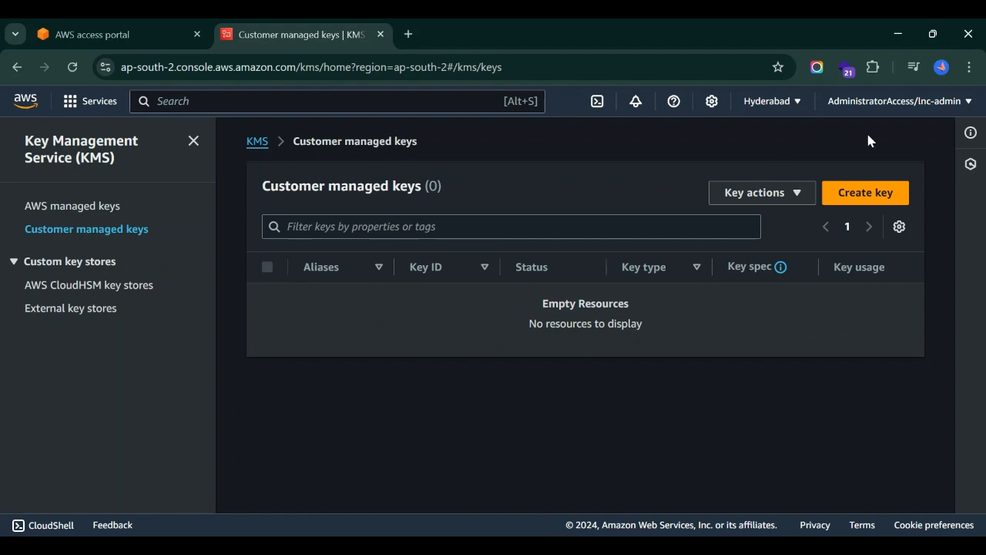
Start a new key and review the Symmetric type and Encrypt and decrypt usage options.
click(868, 193)
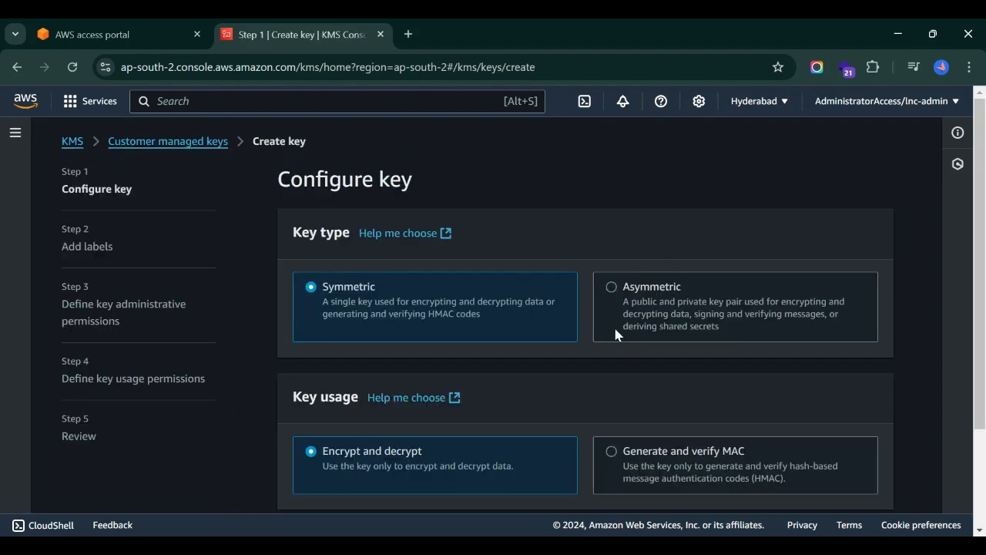
scroll(594, 380, down, 1)
scroll(594, 379, up, 1)
scroll(590, 401, down, 3)
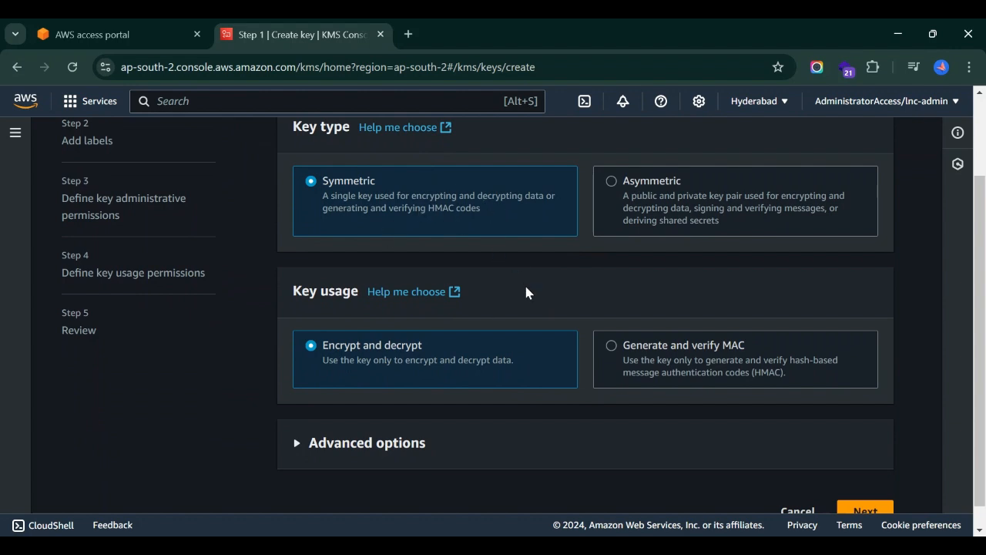
scroll(526, 291, down, 1)
Under Advanced options, try External key material origin, then set it back to KMS.
click(397, 422)
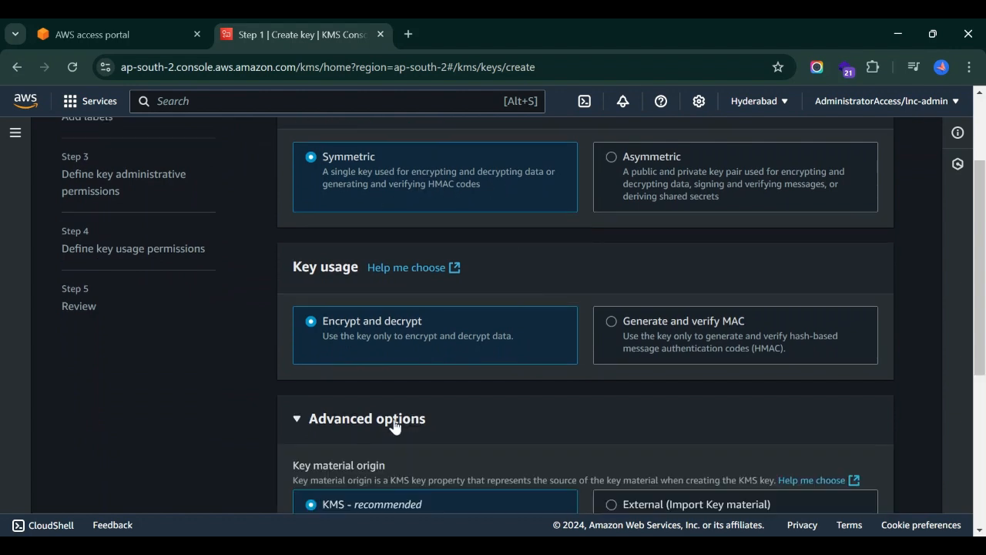
scroll(393, 426, down, 4)
scroll(394, 426, down, 2)
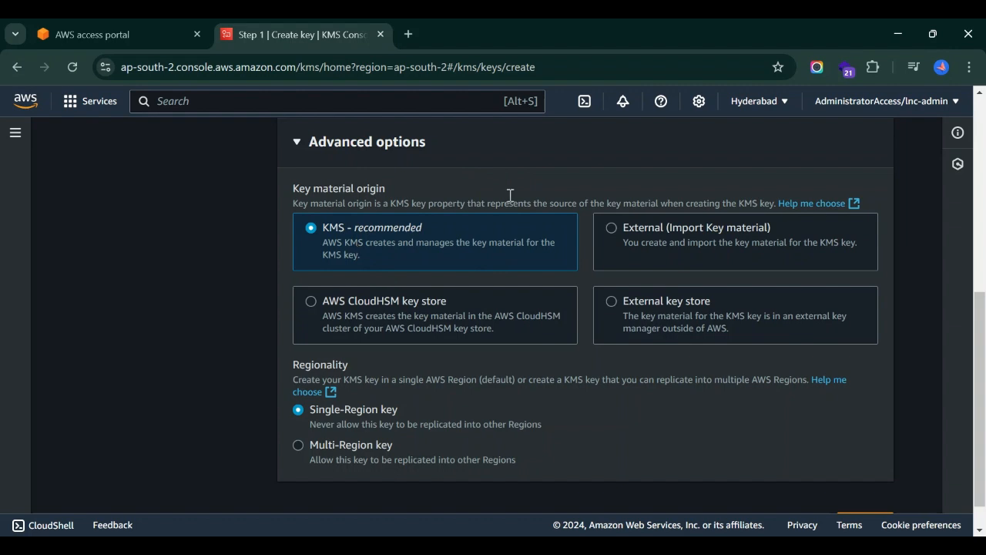
click(630, 248)
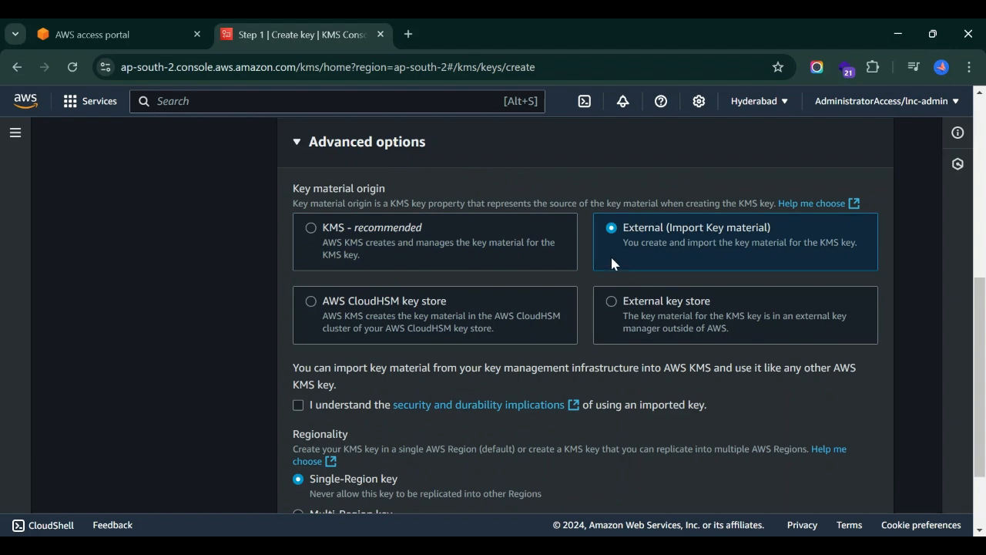
scroll(532, 390, down, 3)
scroll(532, 390, up, 5)
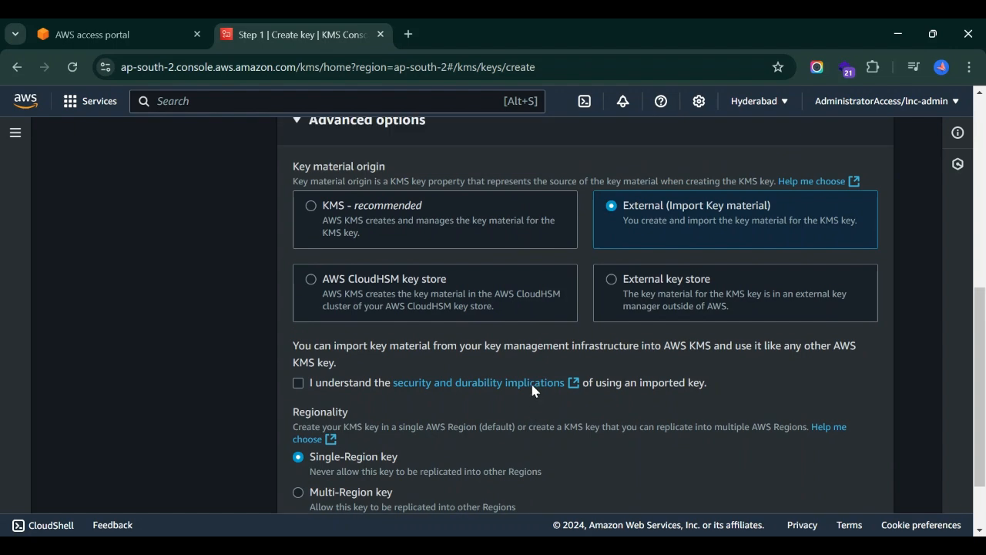
click(345, 348)
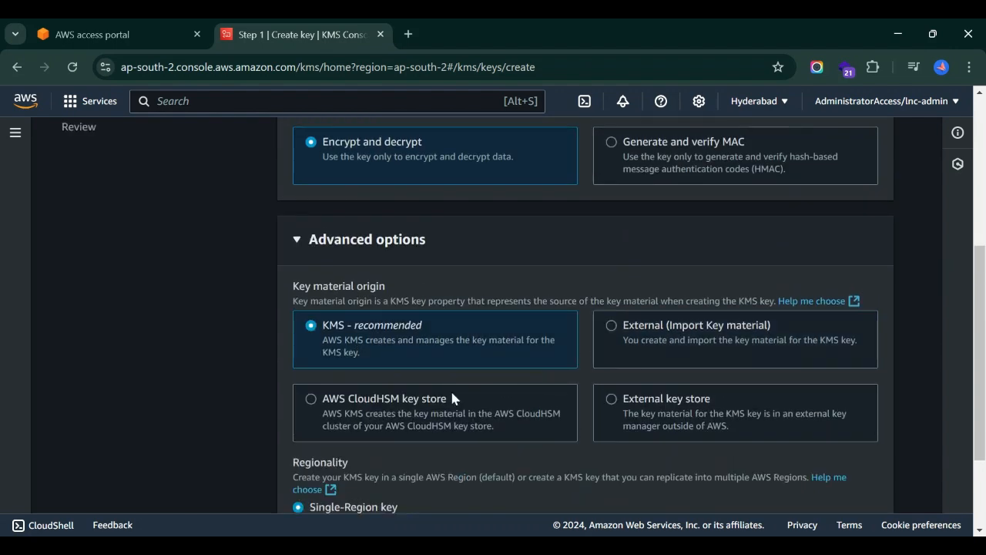
Try Multi-Region, settle on a Single-Region key, and move on to Add labels.
scroll(452, 398, down, 3)
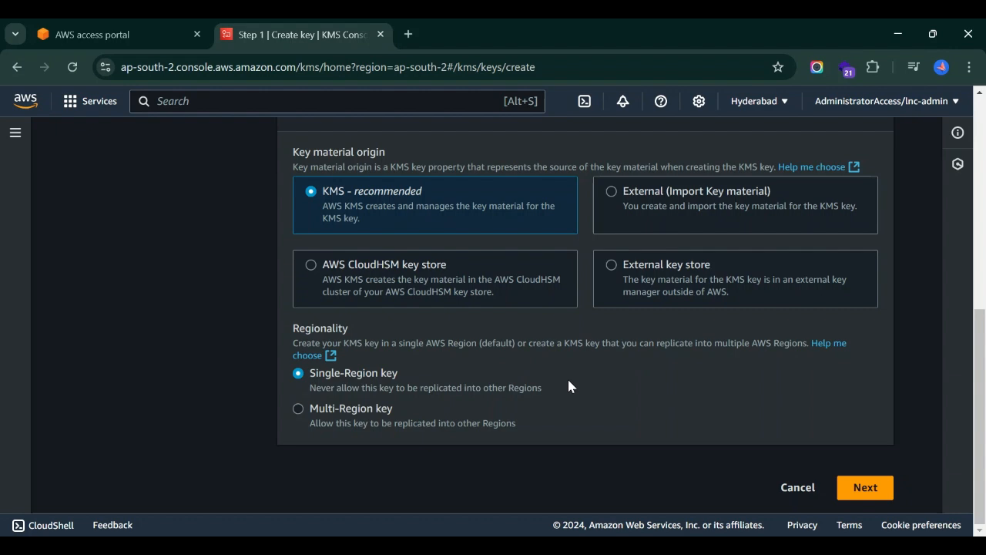
click(299, 408)
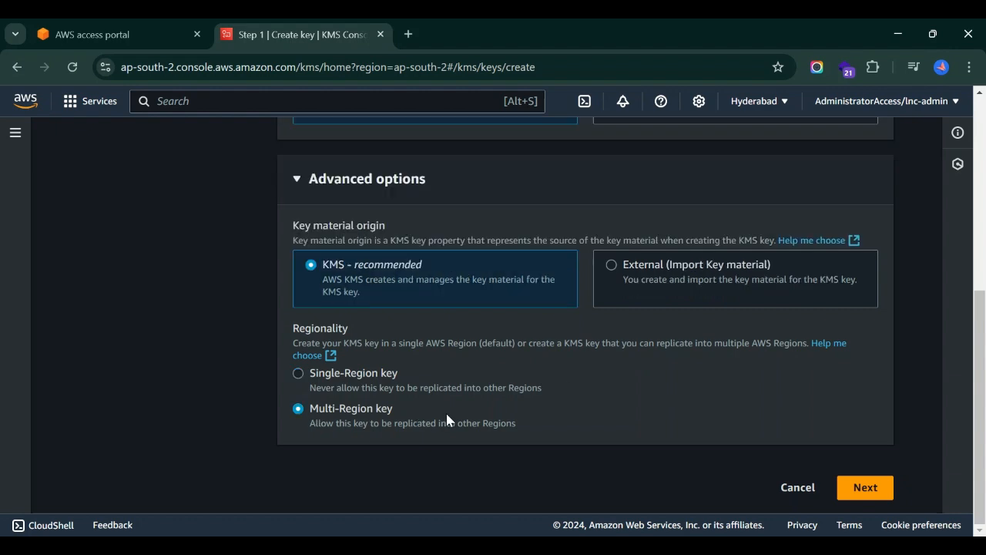
click(298, 373)
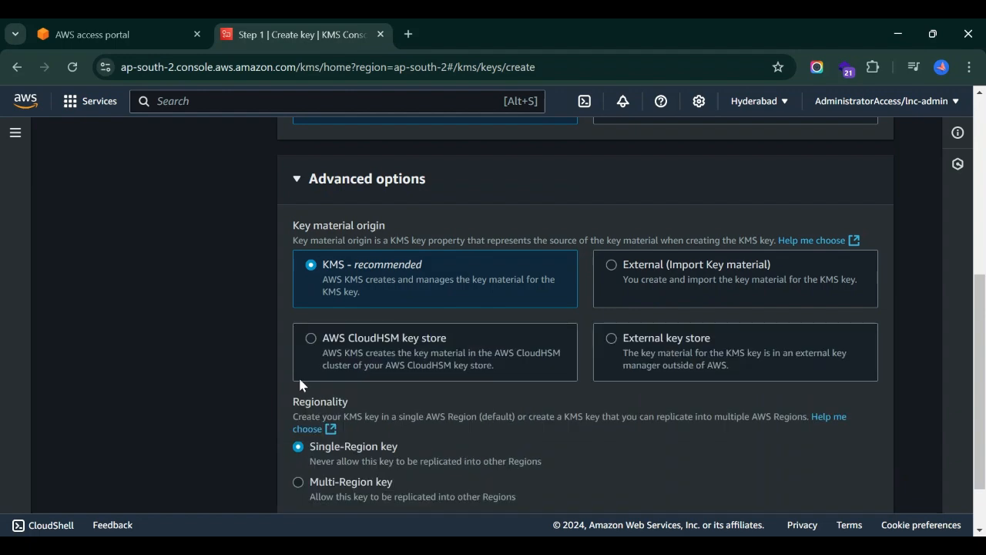
scroll(568, 434, down, 1)
click(333, 414)
scroll(498, 407, up, 3)
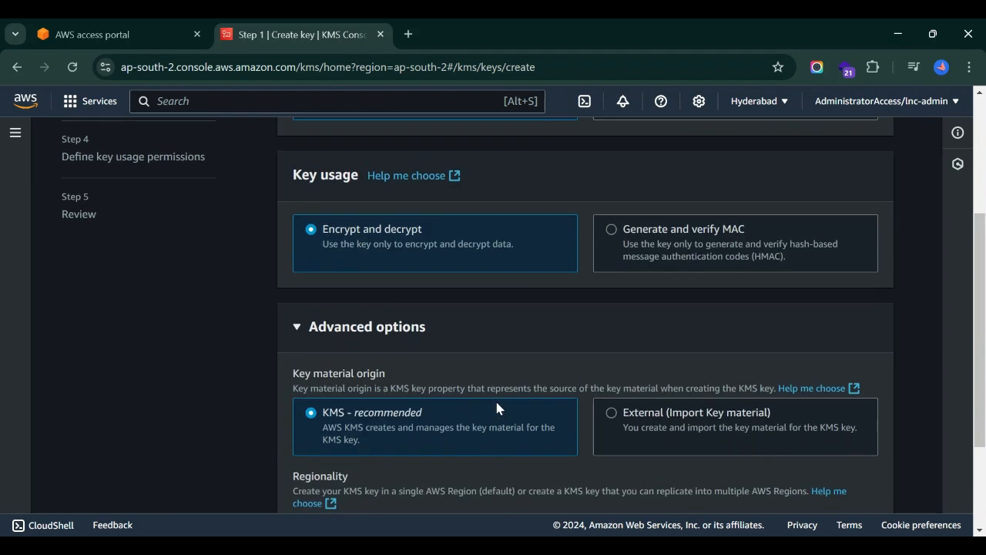
scroll(495, 399, down, 3)
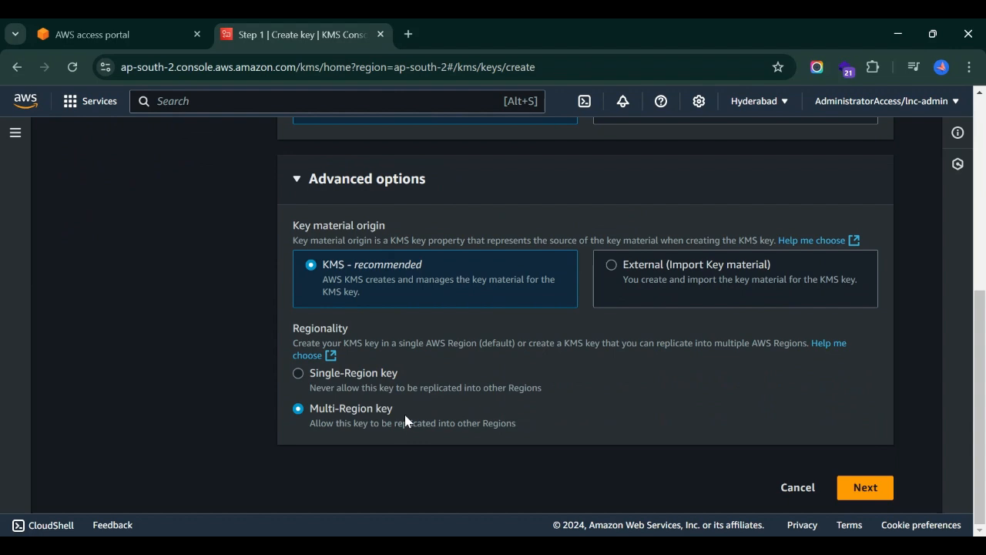
click(298, 374)
scroll(548, 419, down, 1)
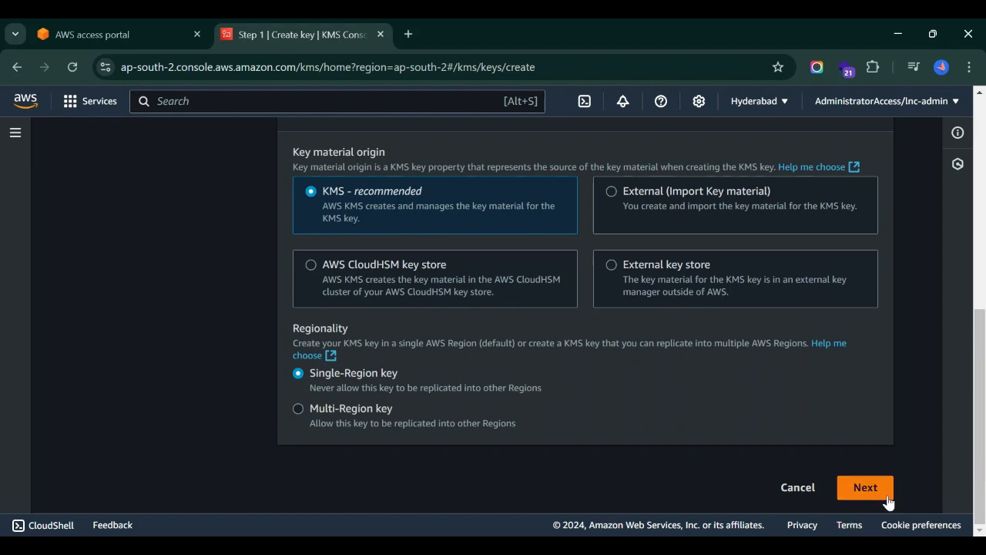
click(888, 499)
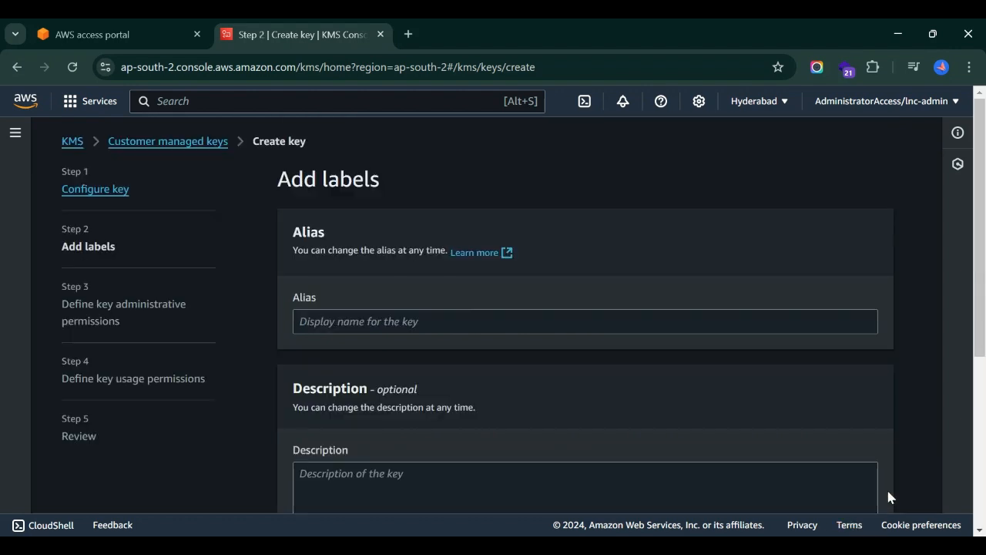
Enter alias 'demokey' and description 'demo key', then continue to administrative permissions.
click(435, 320)
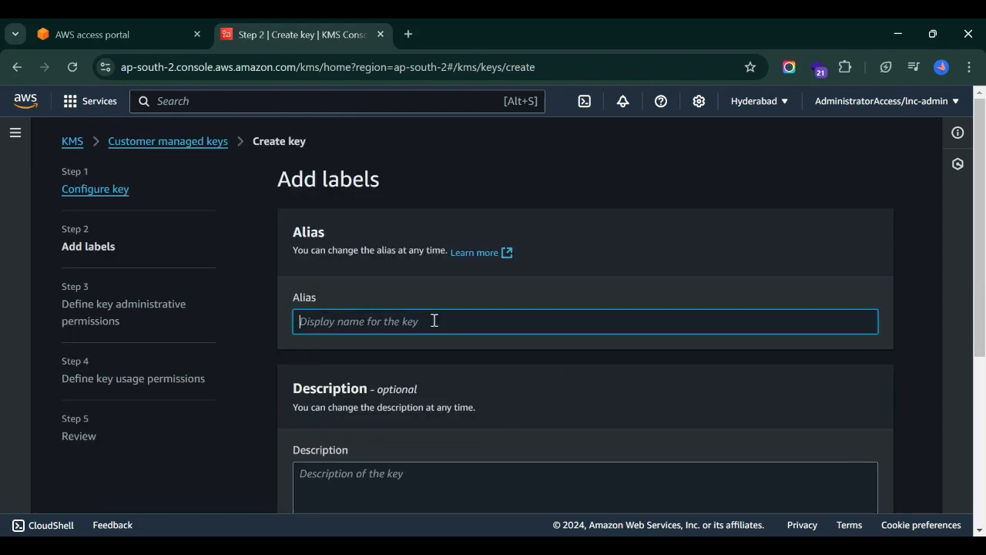
text(demo)
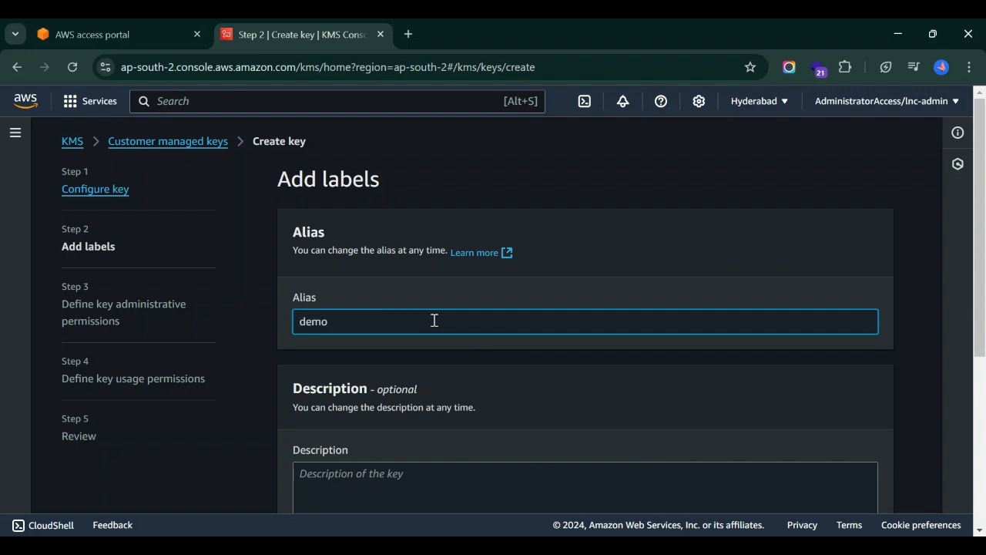
text(key)
scroll(434, 321, down, 1)
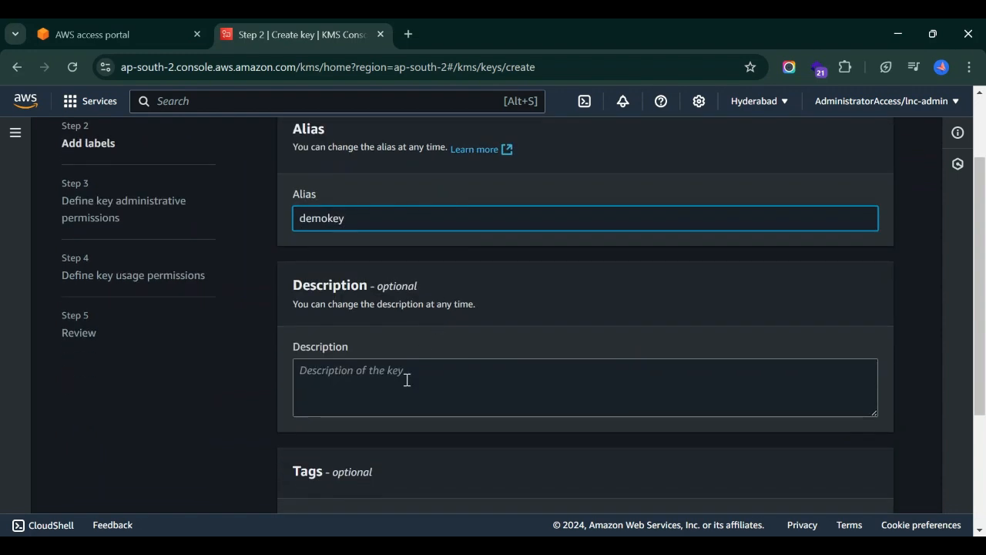
click(407, 381)
text(demo)
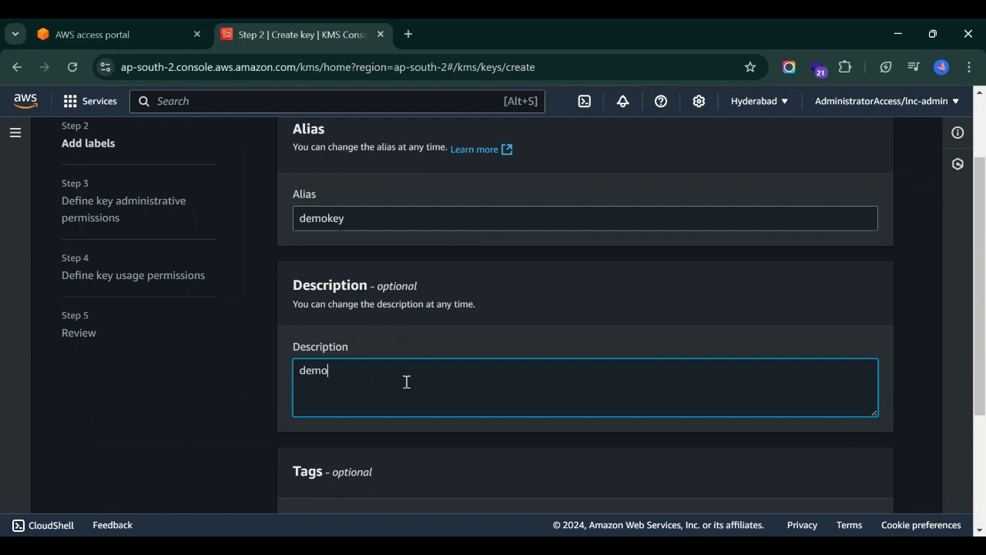
text( key)
scroll(407, 392, down, 2)
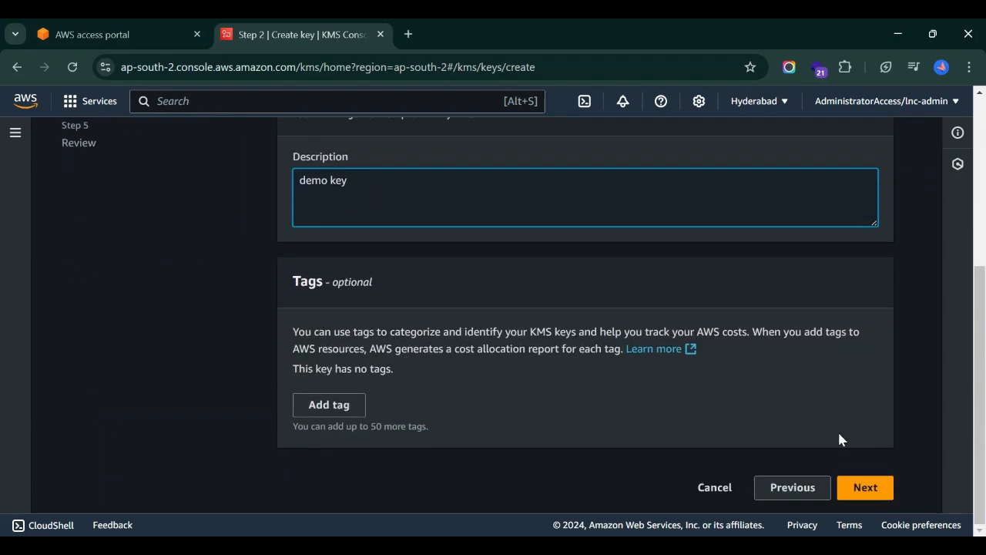
click(863, 488)
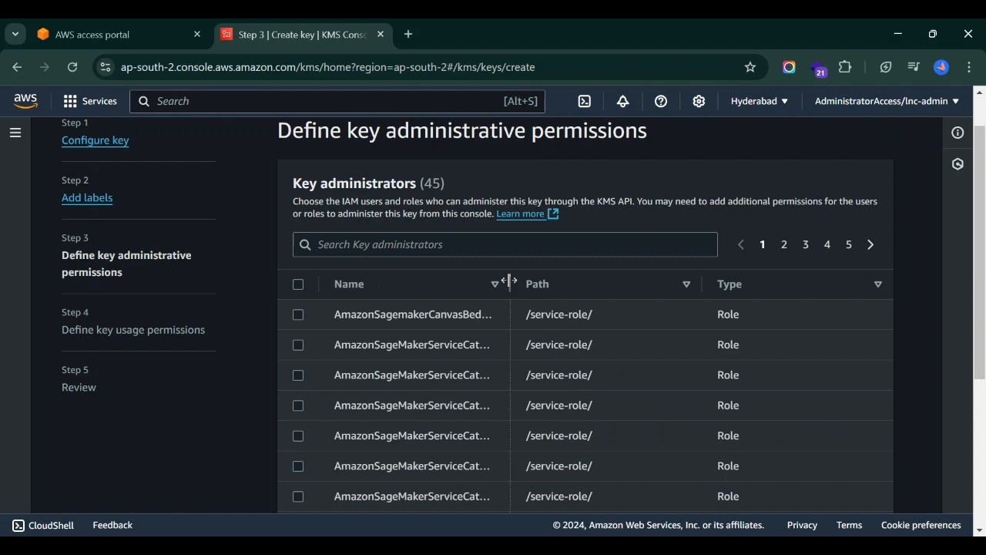
Widen the role Name column and leave the key administrators unchanged.
drag(509, 281, 565, 282)
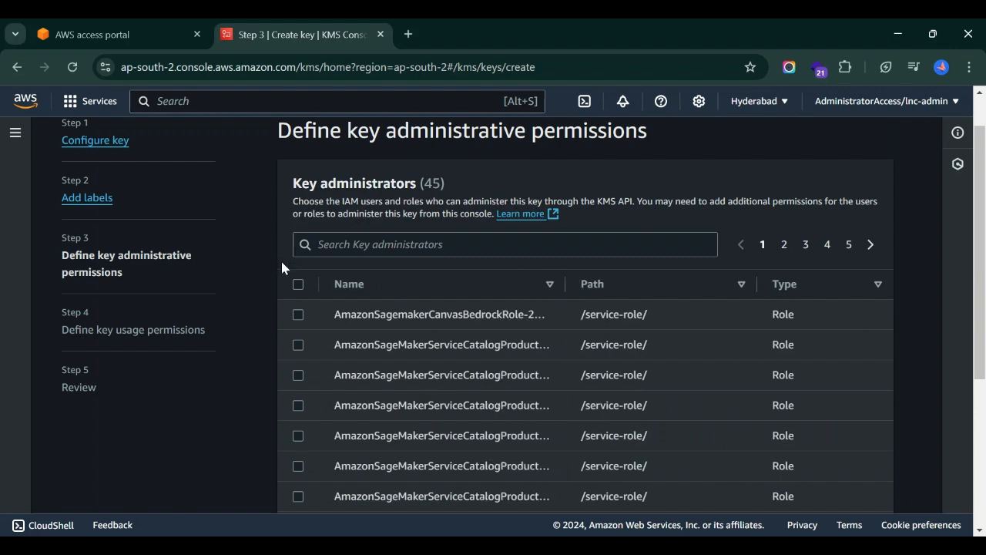
scroll(282, 267, down, 1)
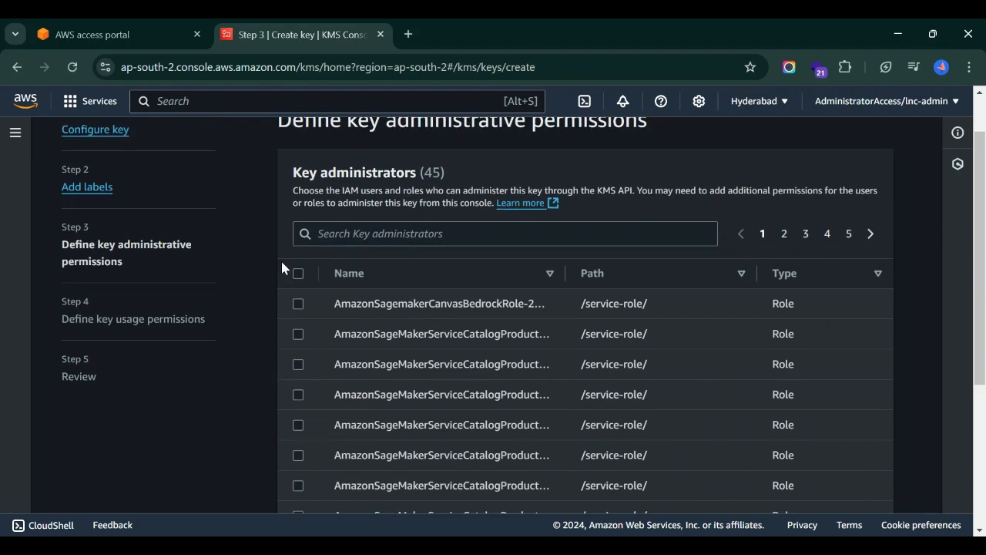
scroll(282, 262, down, 3)
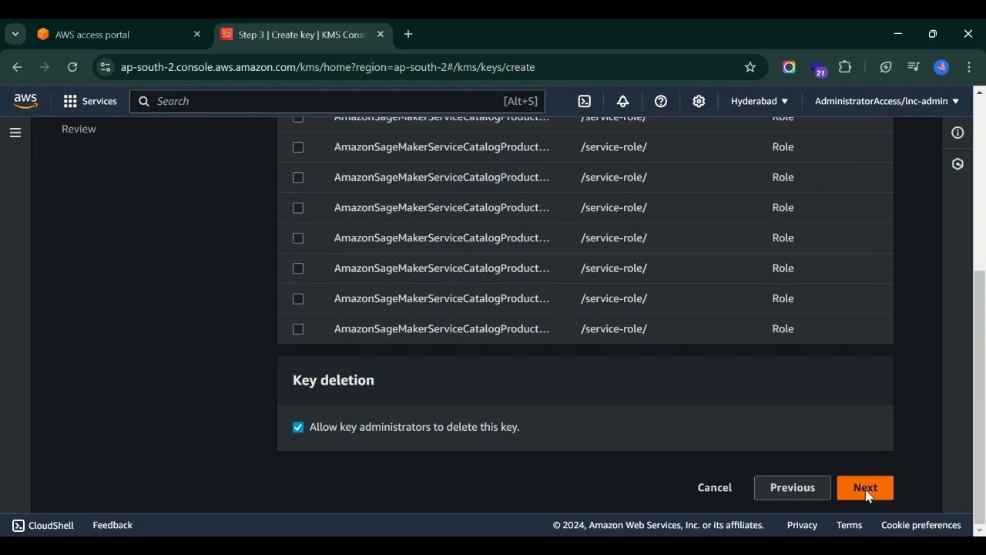
click(865, 487)
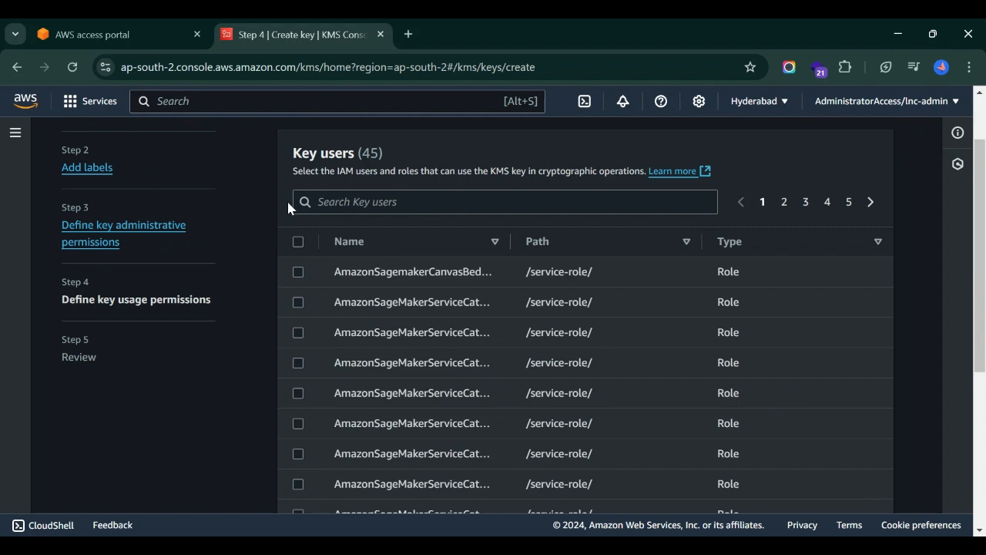
Leave all key users and other AWS accounts unselected and proceed to Review.
scroll(289, 206, up, 1)
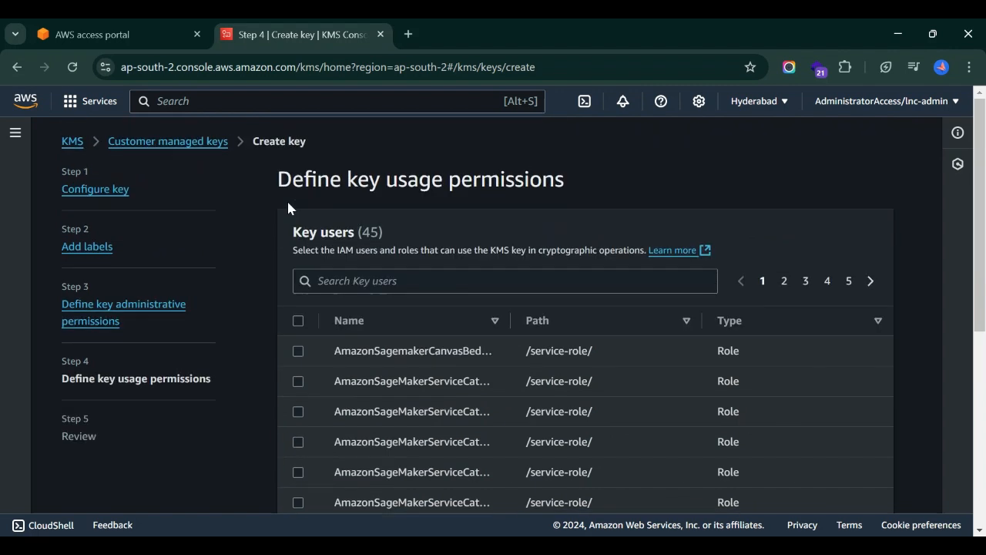
scroll(457, 215, down, 2)
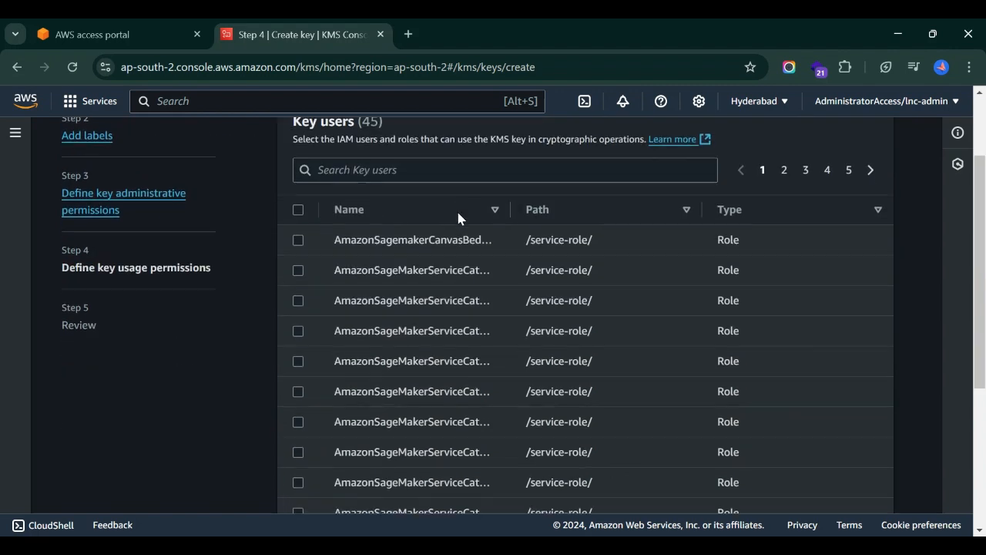
scroll(286, 311, down, 3)
scroll(285, 311, down, 1)
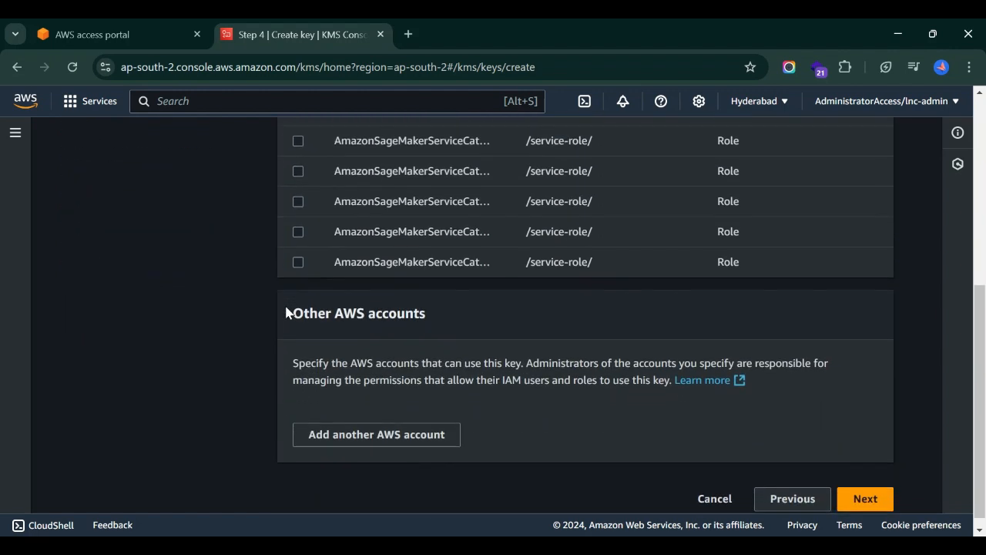
scroll(649, 378, down, 1)
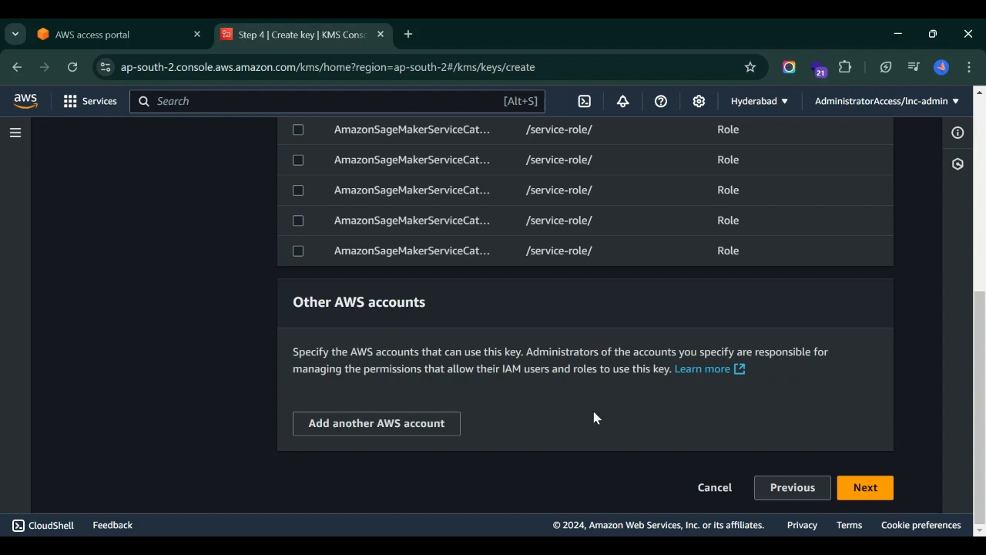
click(865, 487)
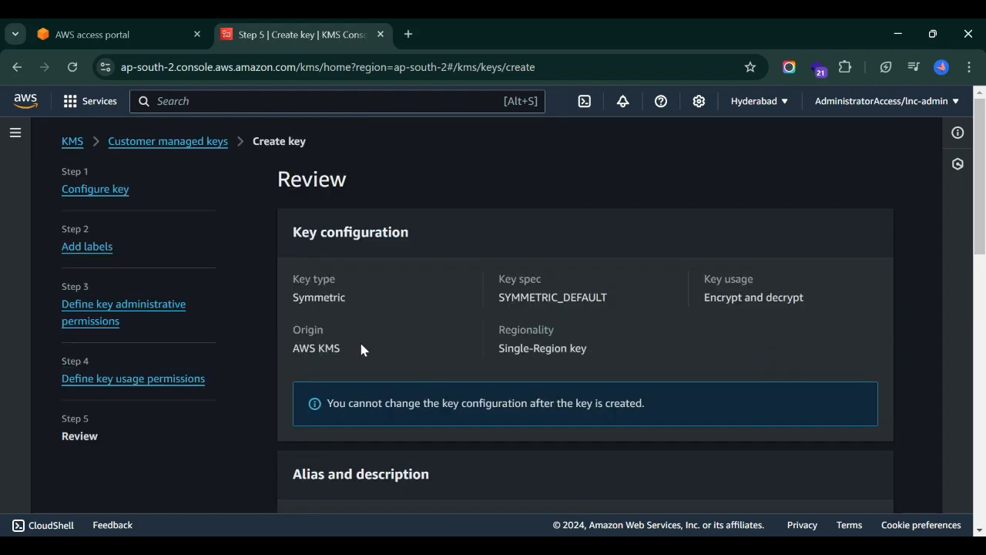
scroll(571, 353, down, 10)
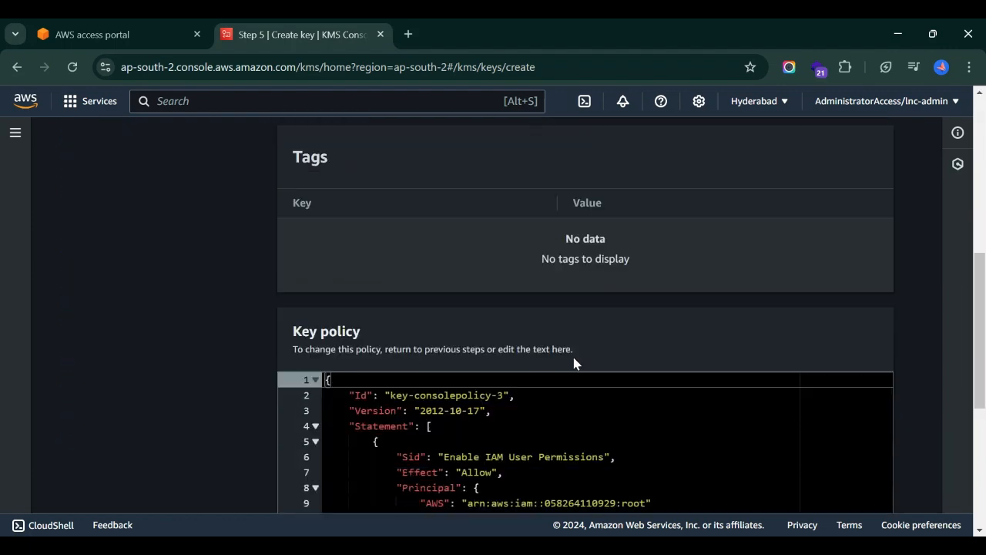
scroll(574, 358, up, 3)
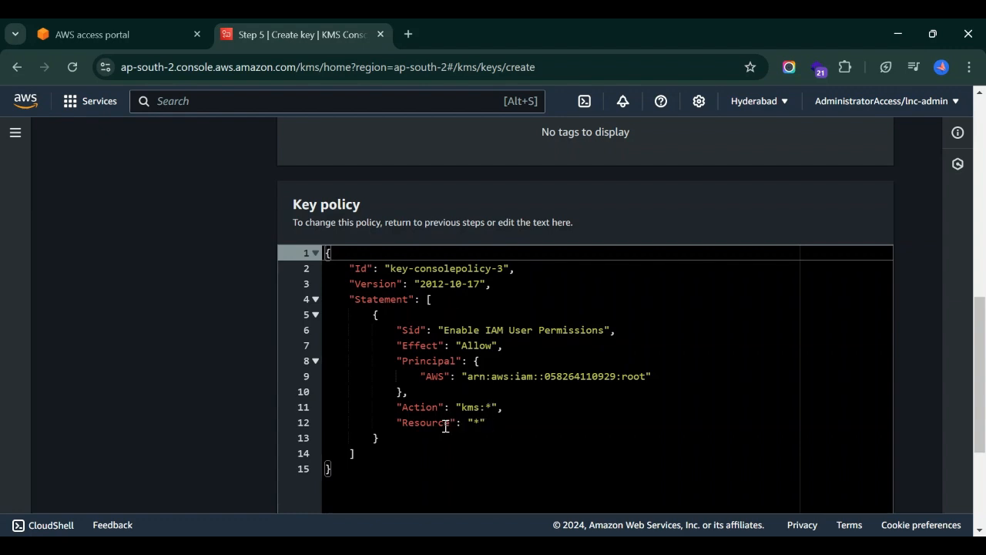
scroll(611, 407, down, 1)
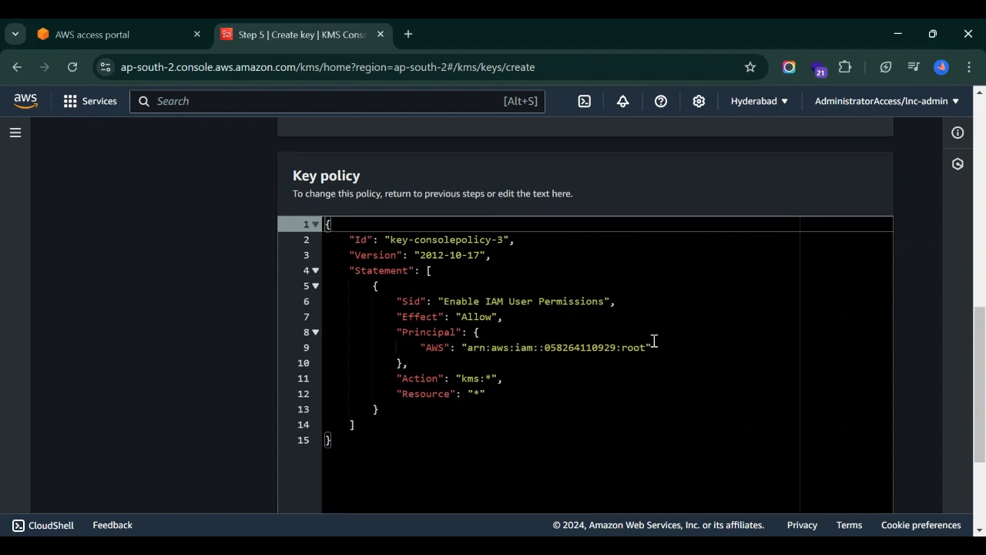
scroll(654, 342, down, 5)
Finish creating the key, open demokey and view its Cryptographic configuration.
click(859, 489)
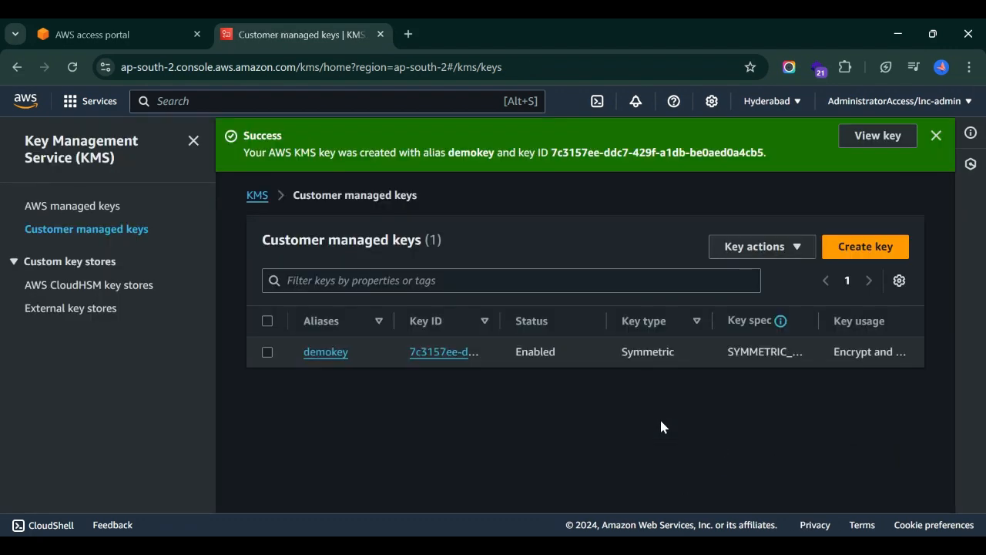
click(334, 353)
scroll(532, 381, down, 3)
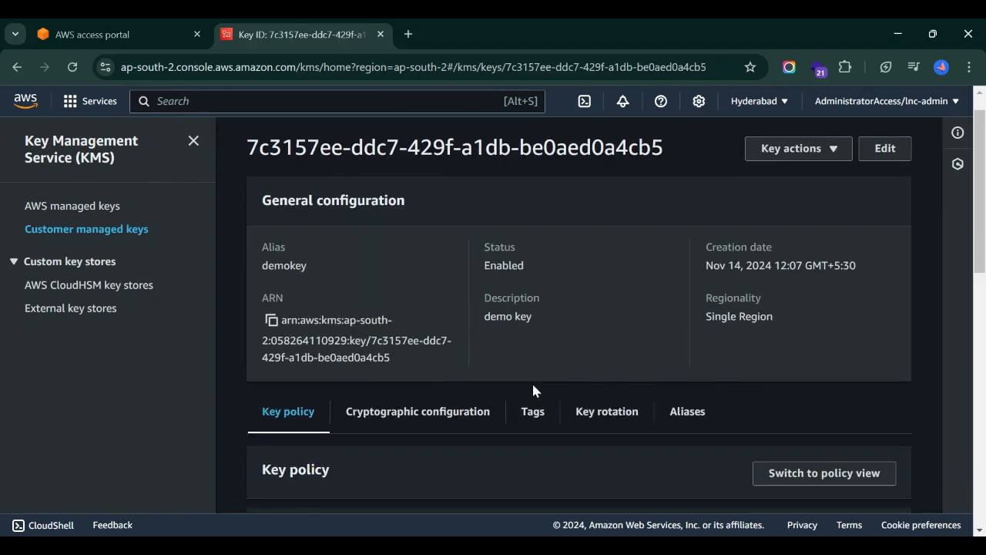
scroll(534, 363, down, 3)
scroll(532, 355, up, 5)
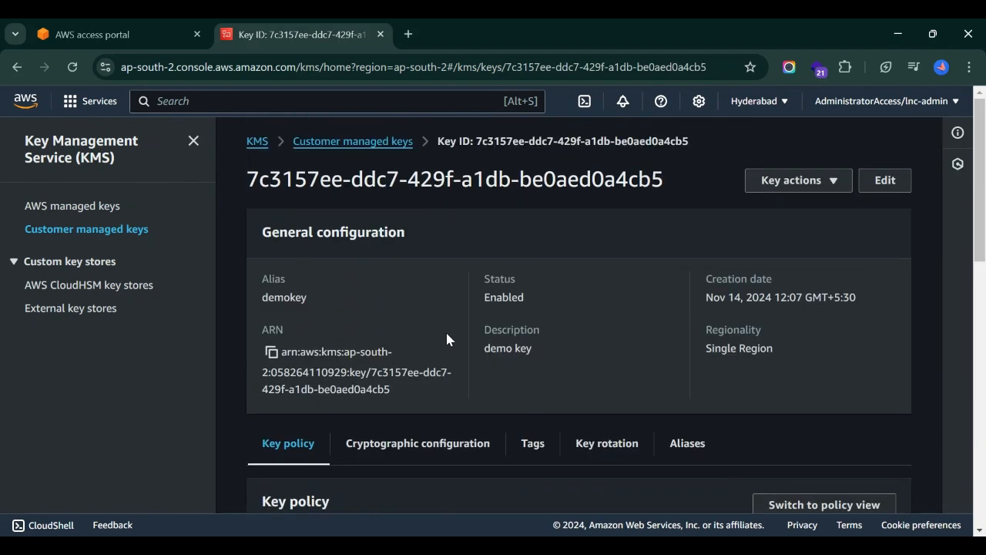
click(416, 455)
scroll(533, 435, down, 2)
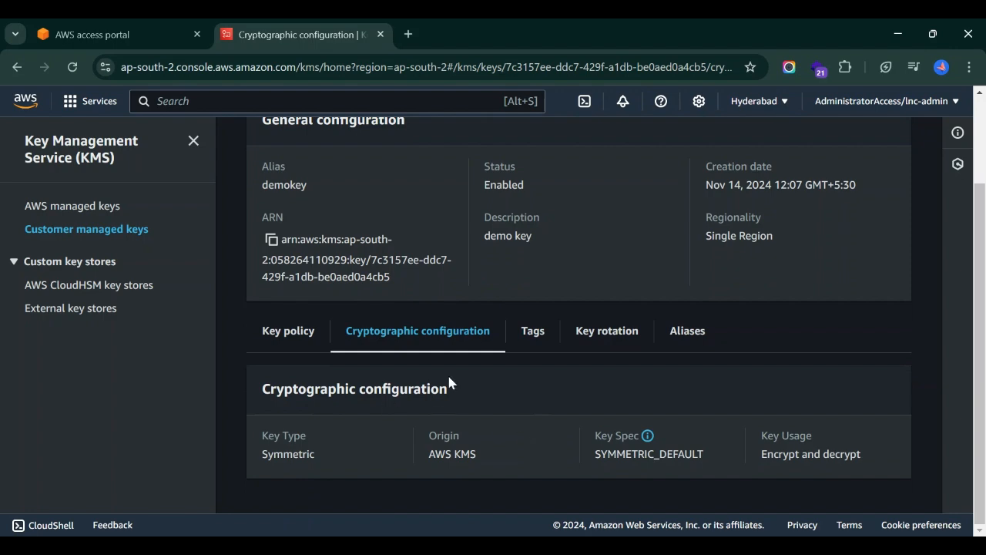
Edit demokey's automatic key rotation and choose Enable with a 365-day period.
click(594, 339)
scroll(549, 370, down, 1)
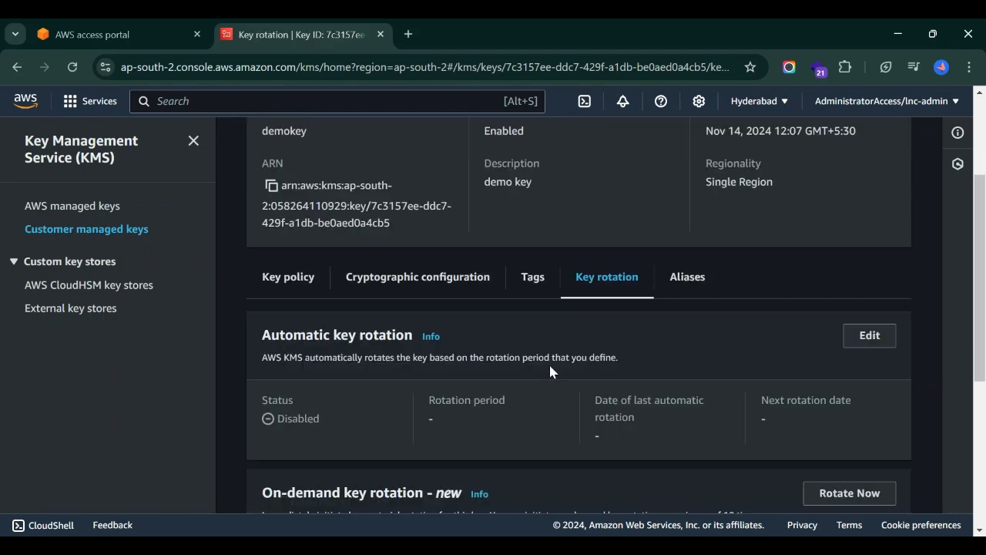
scroll(550, 371, down, 2)
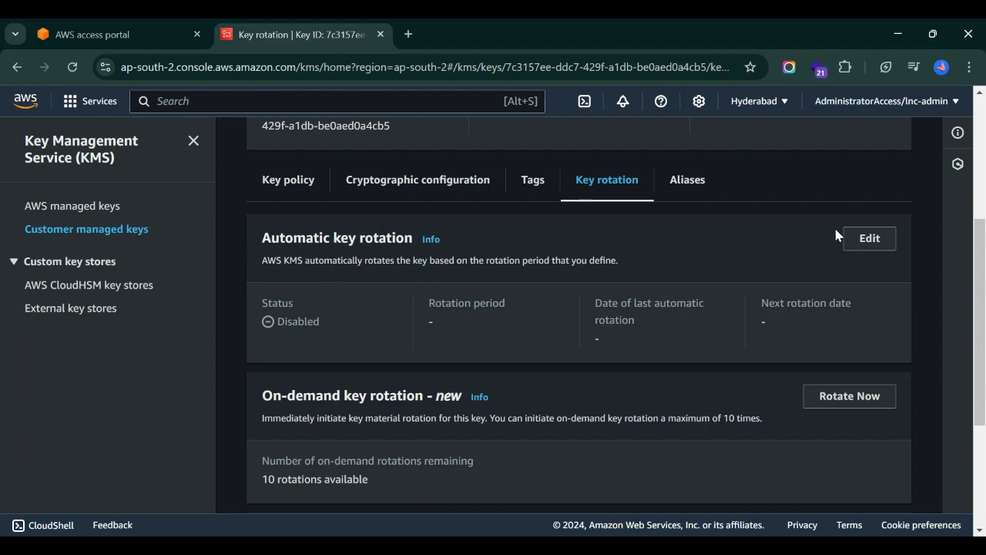
click(854, 240)
click(269, 299)
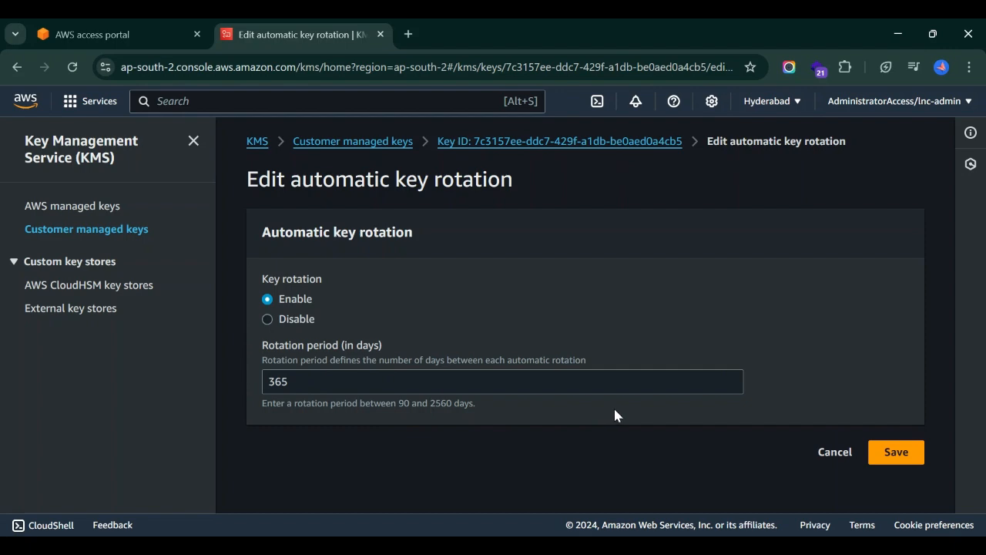
Cancel the rotation change, scroll the rotation history, and view demokey's single alias.
click(834, 451)
scroll(535, 354, down, 2)
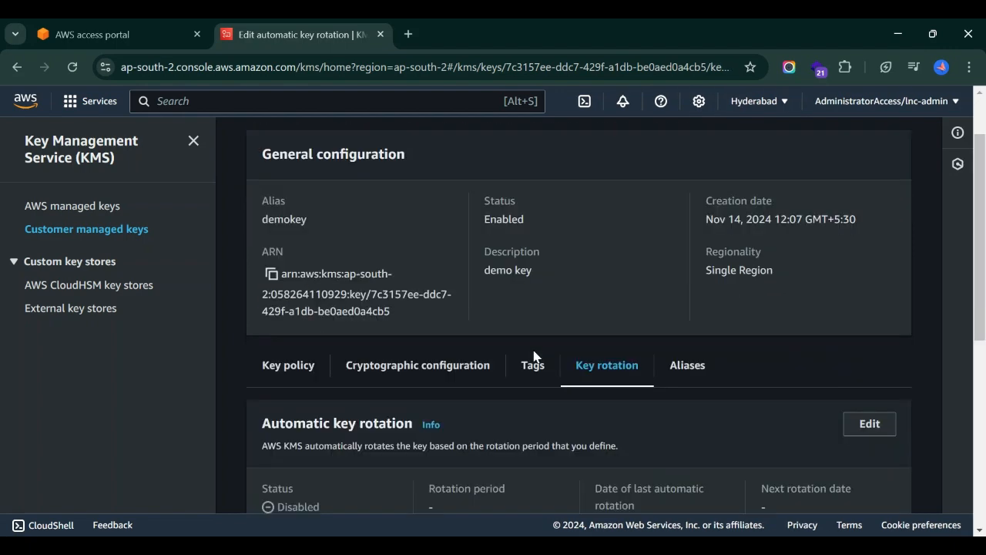
scroll(534, 356, down, 3)
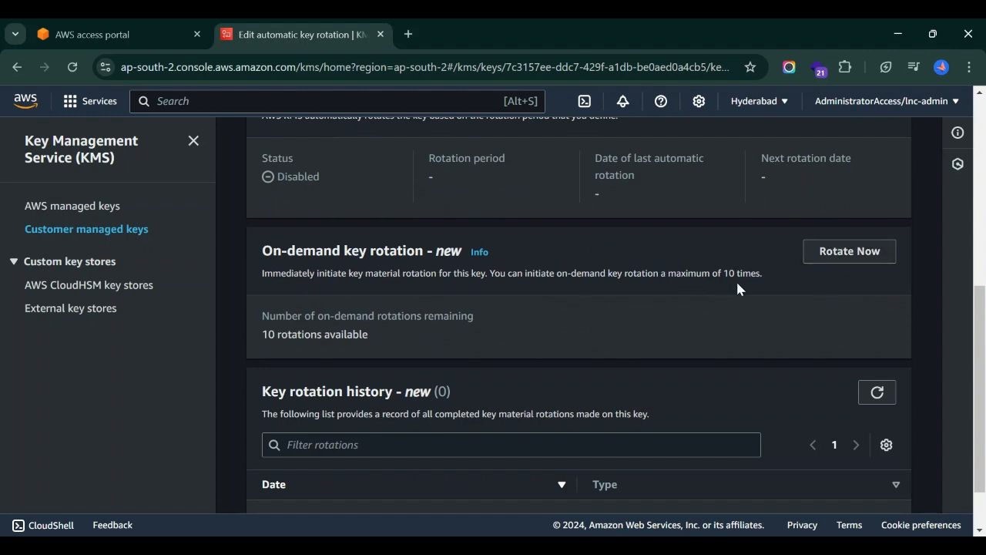
scroll(405, 280, down, 1)
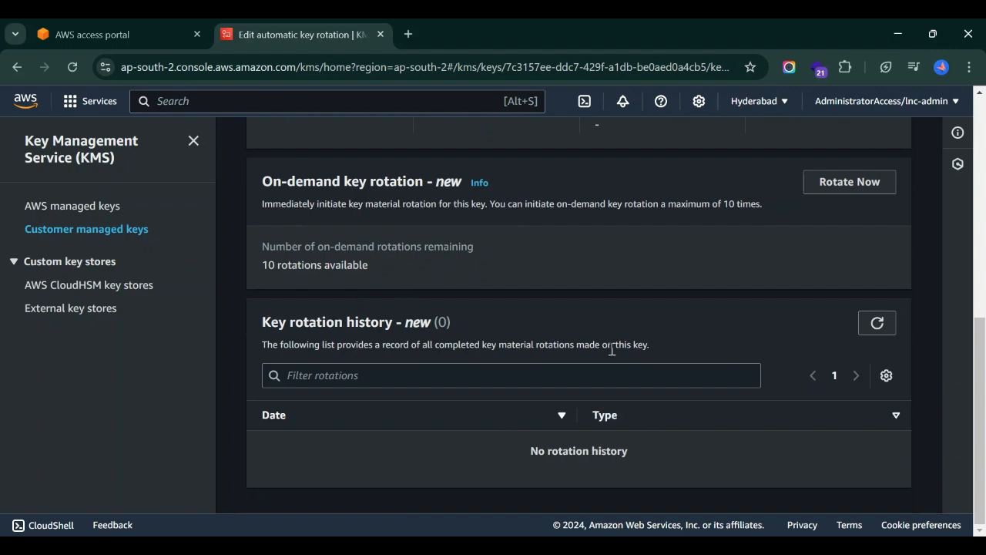
scroll(560, 468, up, 7)
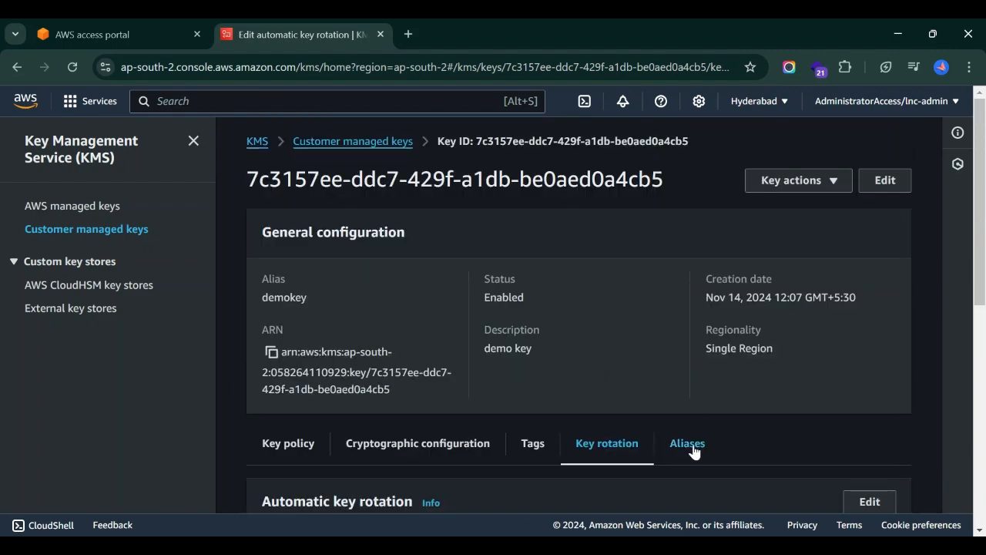
click(687, 446)
scroll(691, 451, down, 1)
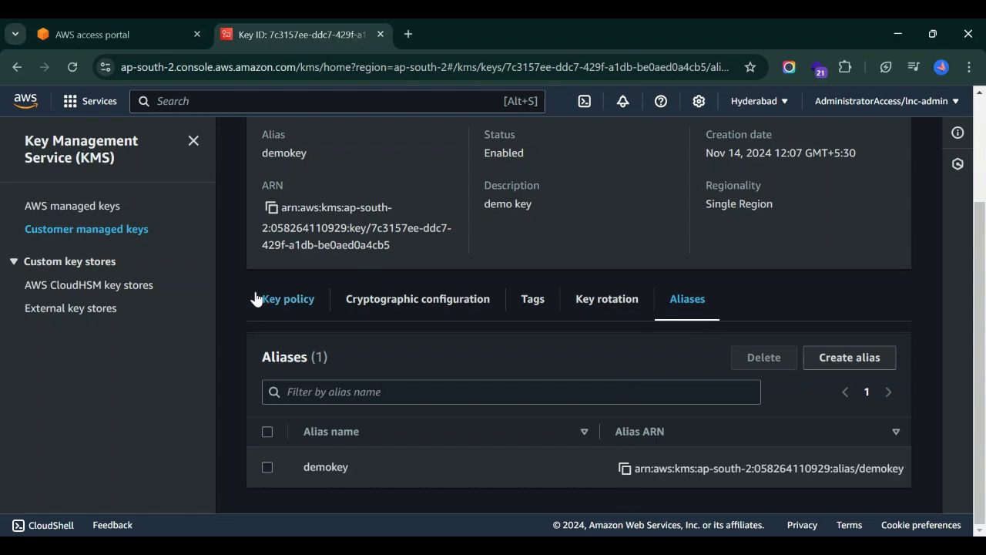
scroll(667, 265, up, 3)
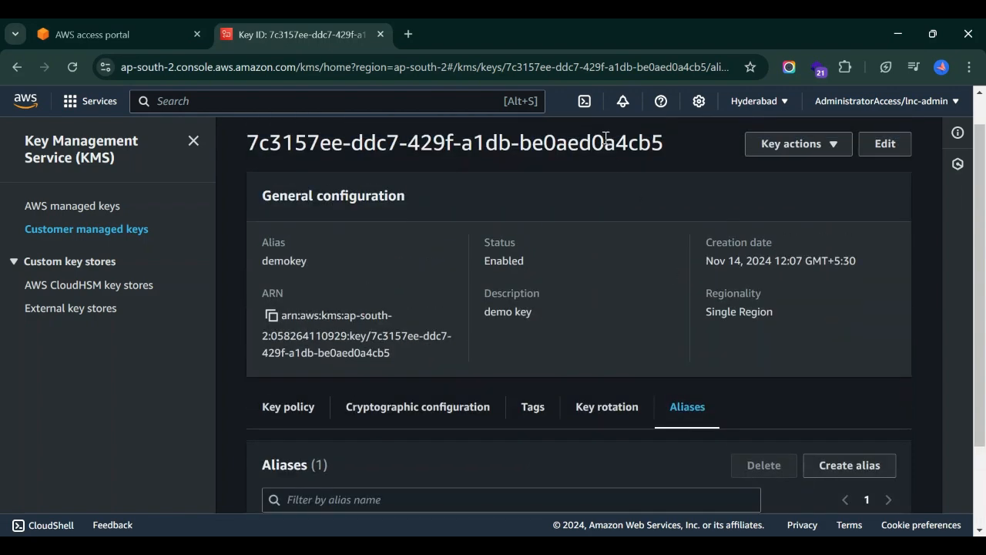
Switch the console to Asia Pacific (Mumbai) and launch CloudShell in ap-south-1.
click(584, 104)
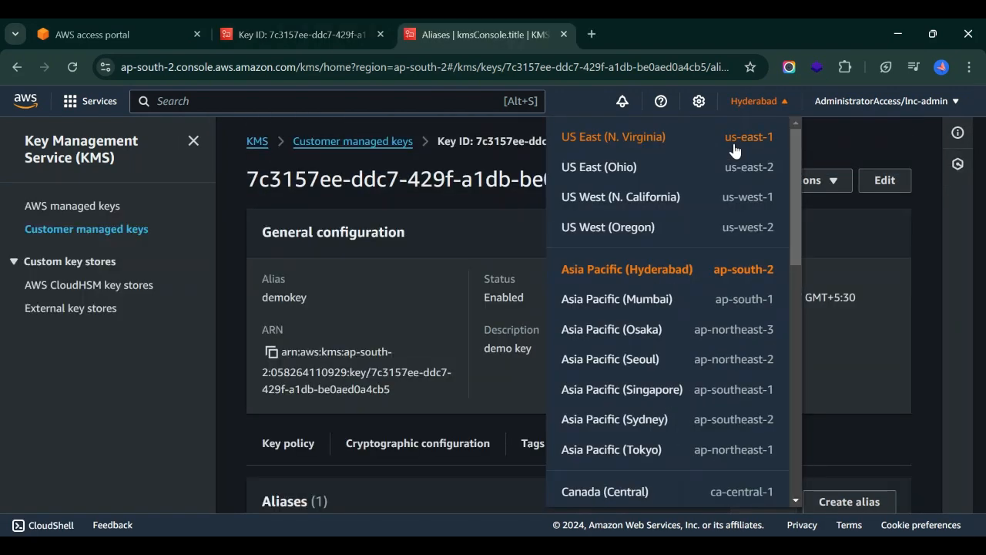
click(630, 300)
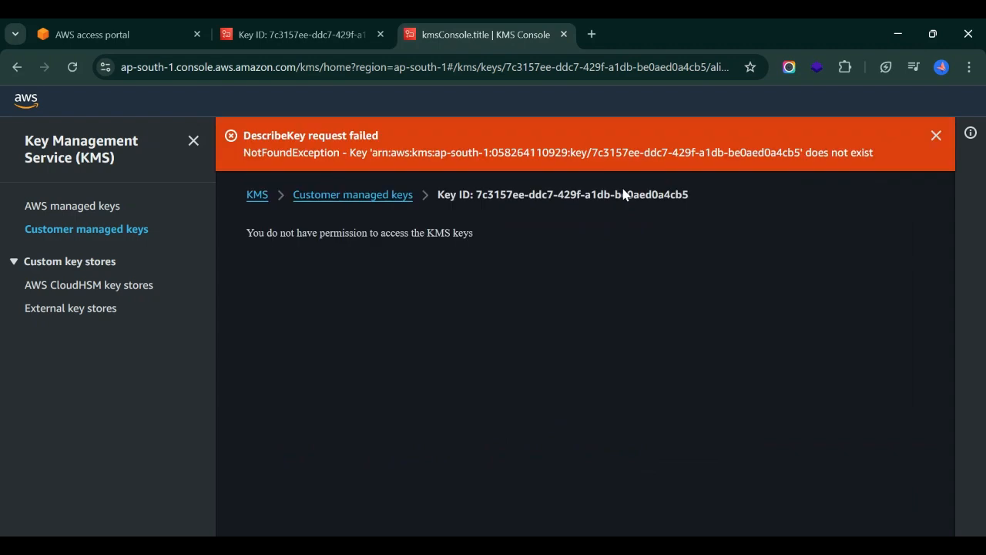
click(936, 134)
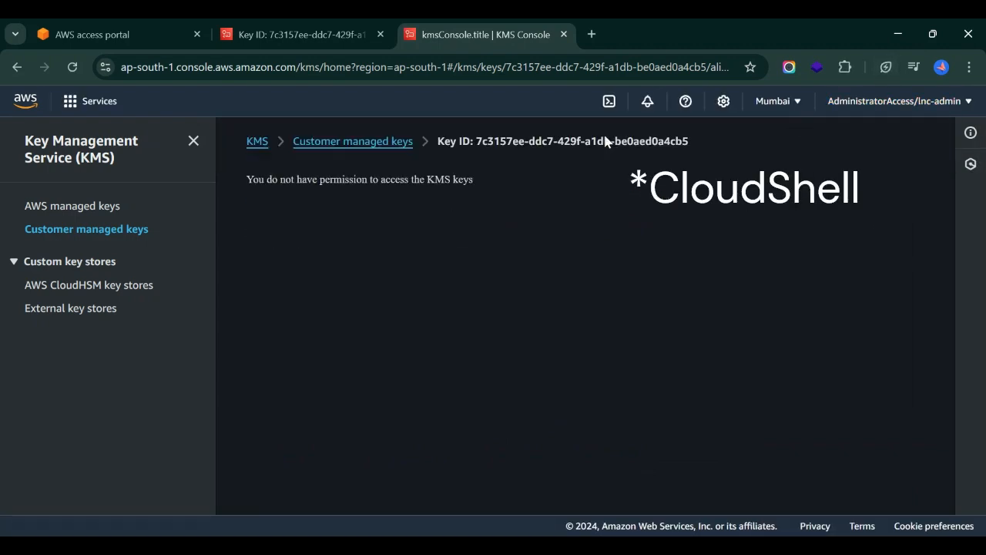
click(266, 141)
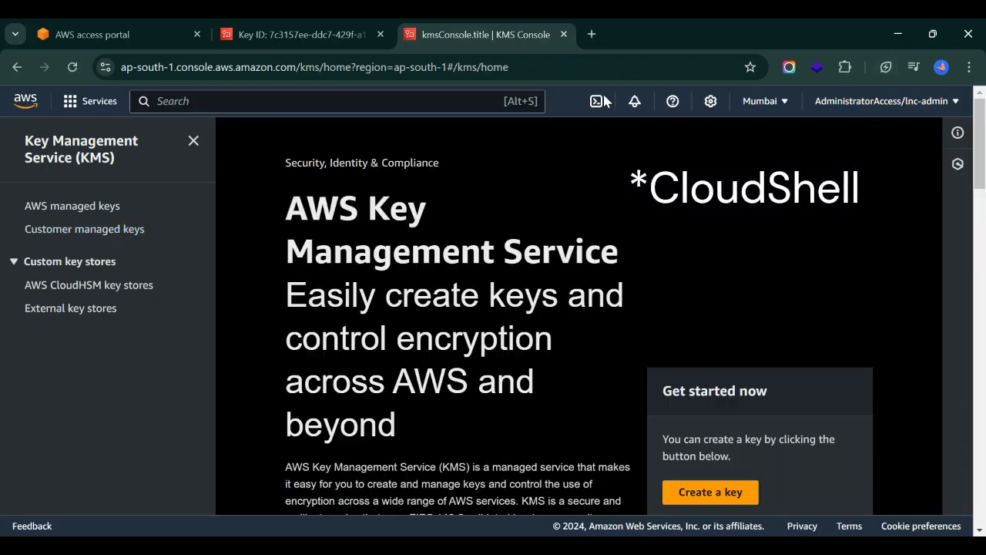
click(597, 101)
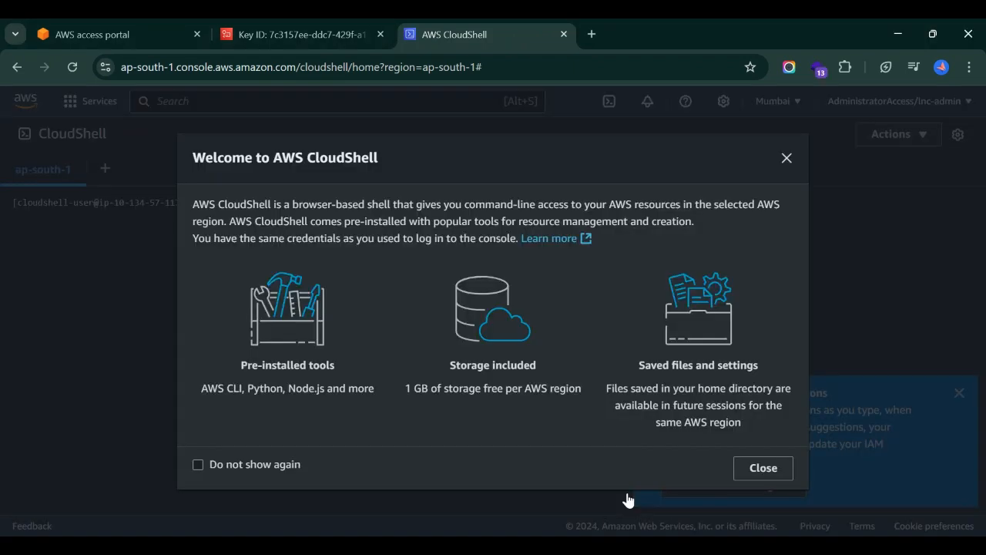
Dismiss the CloudShell welcome message and open samplefile.txt in vim.
click(751, 469)
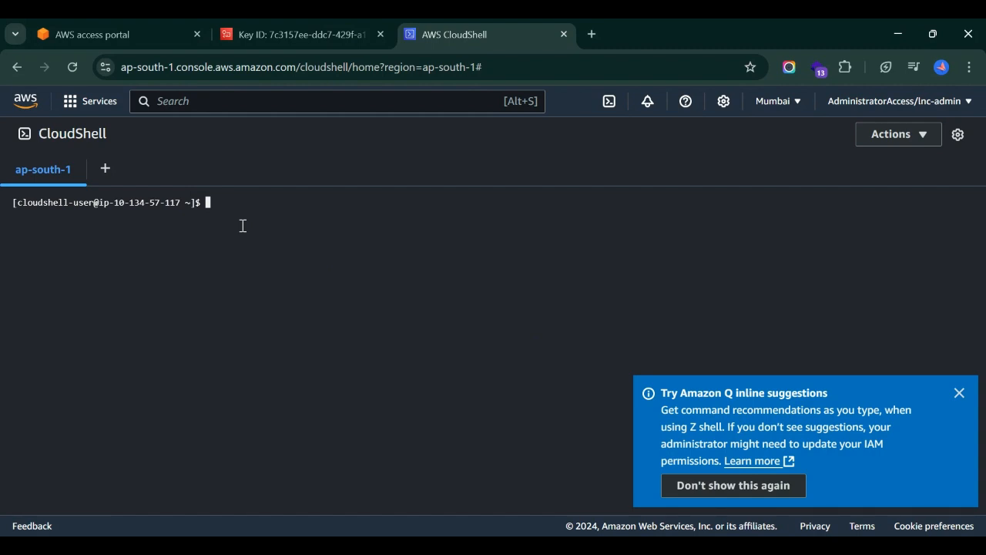
text(sam)
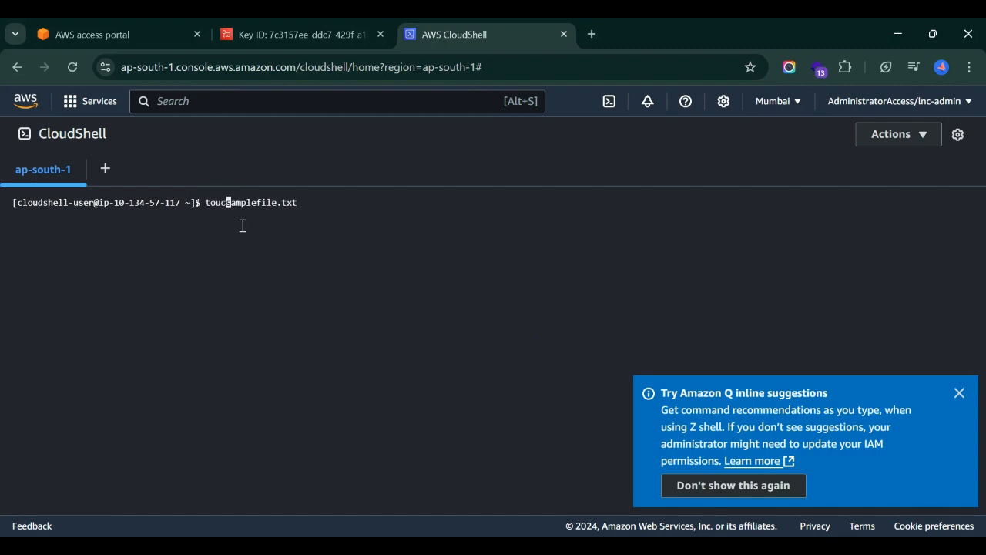
key(BackSpace)
key(BackSpace)
key(BackSpace)
key(BackSpace)
text(vim)
key(Return)
Write a sample password line into samplefile.txt and save it with :wq.
key(i)
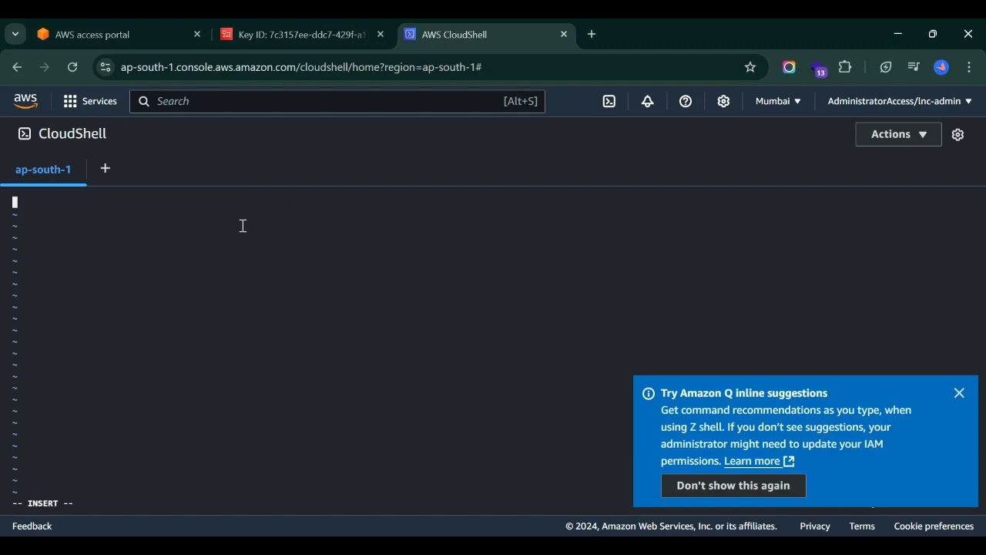
text(password123)
key(Escape)
text(:wq)
key(Return)
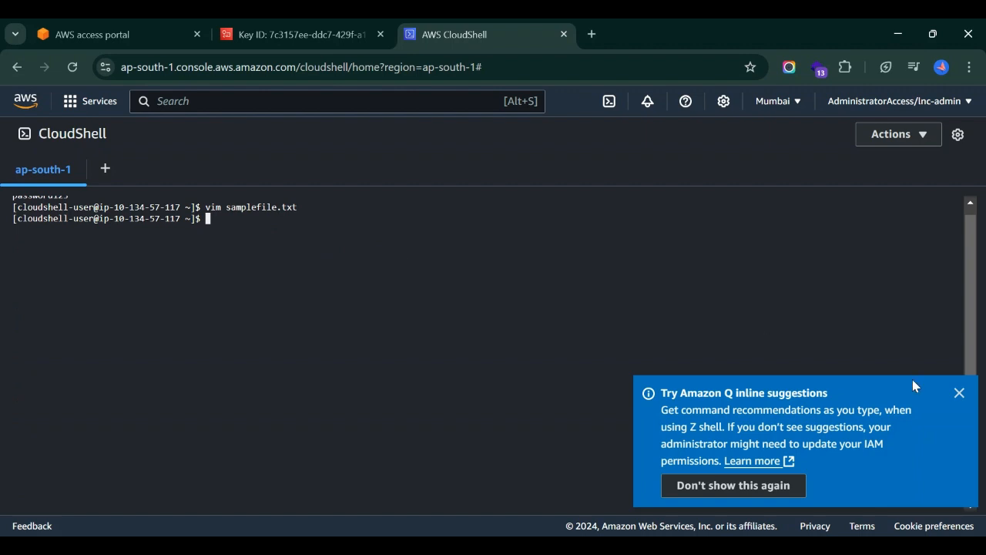
Paste the aws kms encrypt command and change its alias from tutorial to demokey.
click(959, 393)
text(aws kms encrypt --key-id alias/tutorial --plaintext fileb://samplefile.txt --output text --query CiphertextBlob  --region eu-west-2 > samplefileEncrypted.base64)
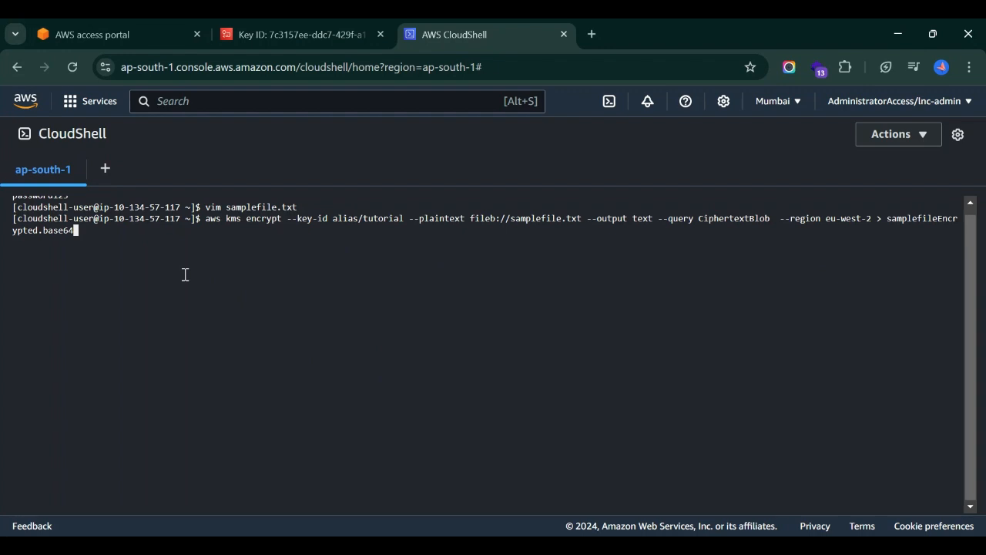
key(Left)
key(Left)
key(Left)
key(Left)
key(Left)
key(Left)
key(Left)
key(Left)
key(Left)
key(Left)
key(Left)
key(Left)
key(Left)
key(Left)
key(Left)
key(Left)
key(Left)
key(Left)
key(Left)
key(Left)
key(Left)
key(Left)
key(Left)
key(Left)
key(Left)
key(Left)
key(Left)
key(Left)
key(Left)
key(Left)
key(Left)
key(Left)
key(Left)
key(Left)
key(Left)
key(Left)
key(Left)
key(Left)
key(Left)
key(Left)
key(Left)
key(Left)
key(BackSpace)
key(BackSpace)
key(BackSpace)
key(BackSpace)
key(BackSpace)
key(BackSpace)
key(BackSpace)
key(BackSpace)
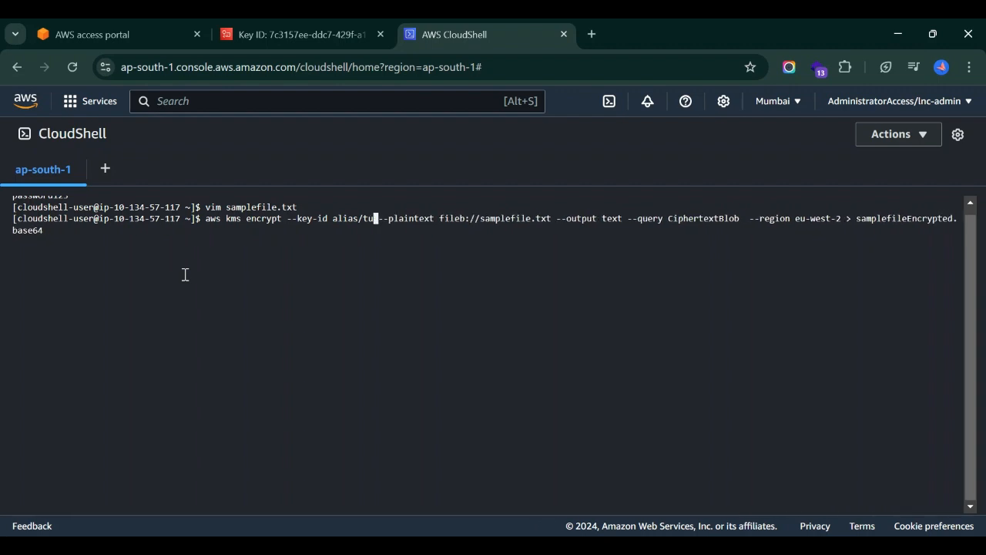
text(demo)
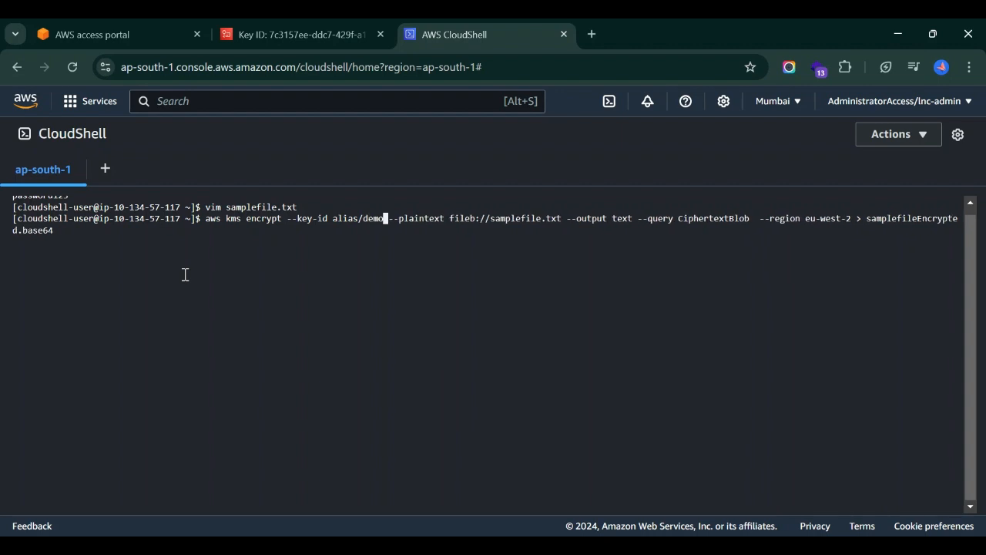
text(key)
click(246, 34)
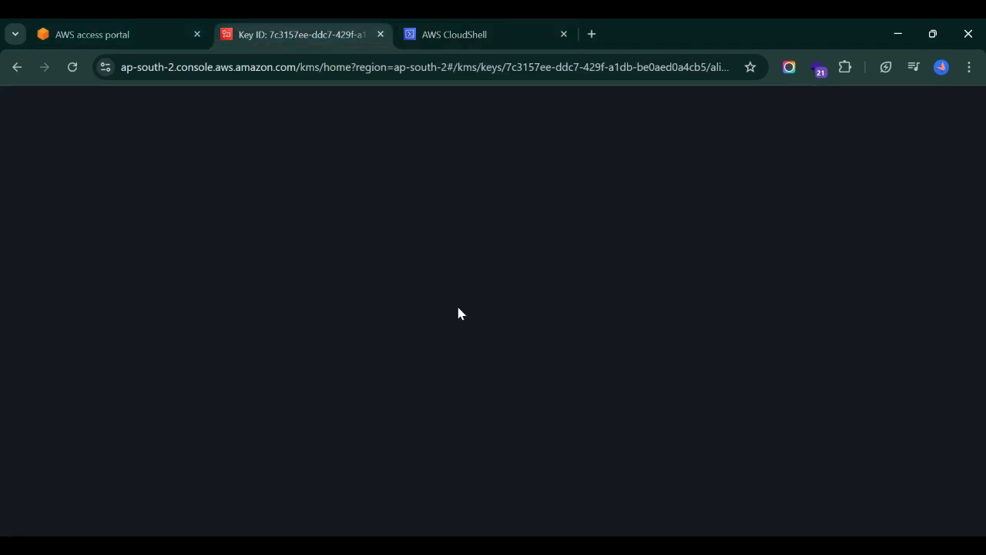
scroll(616, 419, down, 2)
click(447, 31)
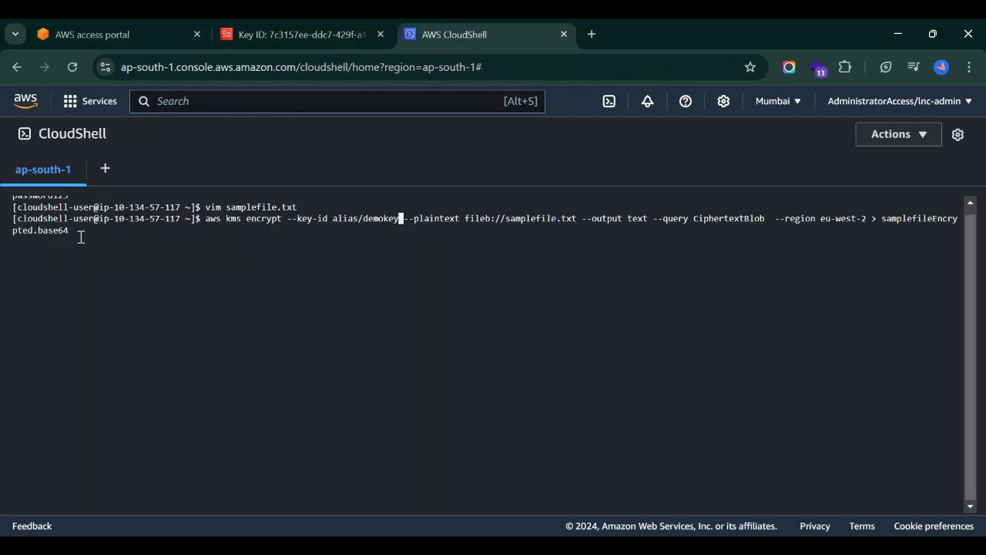
Change the command's --region from eu-west-2 to ap-south-2.
key(Right)
key(Right)
key(Right)
key(Right)
key(Right)
key(Right)
key(Right)
key(Right)
key(Right)
key(Right)
key(Right)
key(Right)
key(Right)
key(Right)
key(Right)
key(Right)
key(Right)
key(Right)
key(Right)
key(Right)
key(Right)
key(Right)
key(Right)
key(Right)
key(Right)
key(Right)
key(Right)
key(Right)
key(Right)
key(Right)
key(Right)
key(Right)
key(Right)
key(Right)
key(Right)
key(Right)
key(Right)
key(Right)
key(Right)
key(Right)
key(Right)
key(Right)
key(Right)
key(Right)
key(Right)
key(Right)
key(Right)
key(Right)
key(Right)
key(Right)
key(Right)
key(Right)
key(Right)
key(Right)
key(Right)
key(Right)
key(Right)
key(Right)
key(Right)
key(Right)
key(Right)
key(Right)
key(Right)
key(Right)
key(BackSpace)
key(BackSpace)
key(BackSpace)
key(BackSpace)
key(BackSpace)
key(BackSpace)
key(BackSpace)
key(BackSpace)
key(BackSpace)
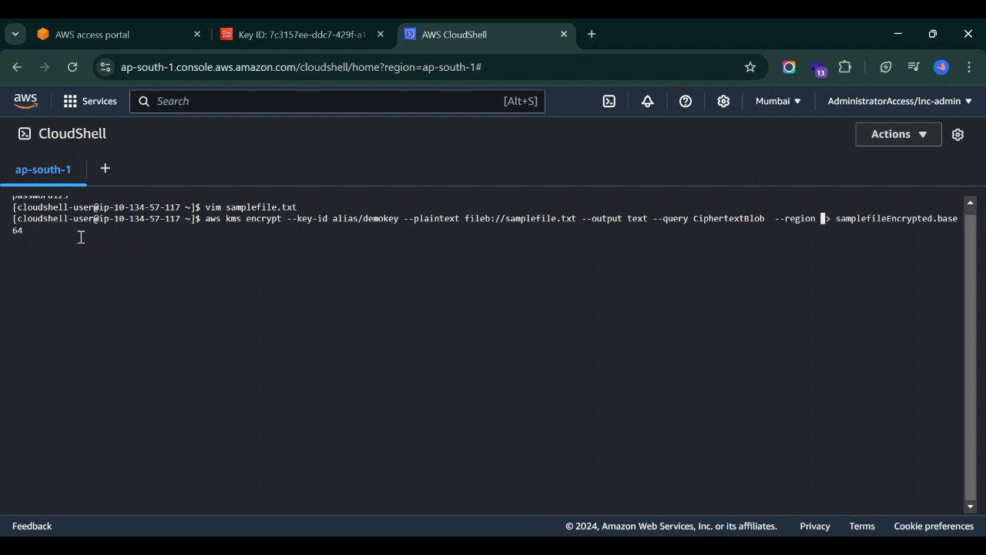
text(ap-south)
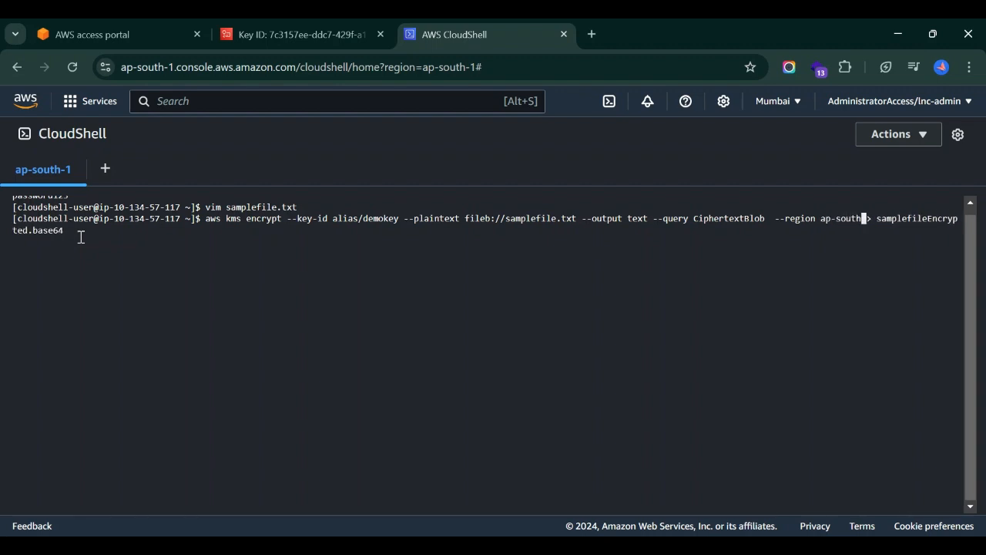
text(-1)
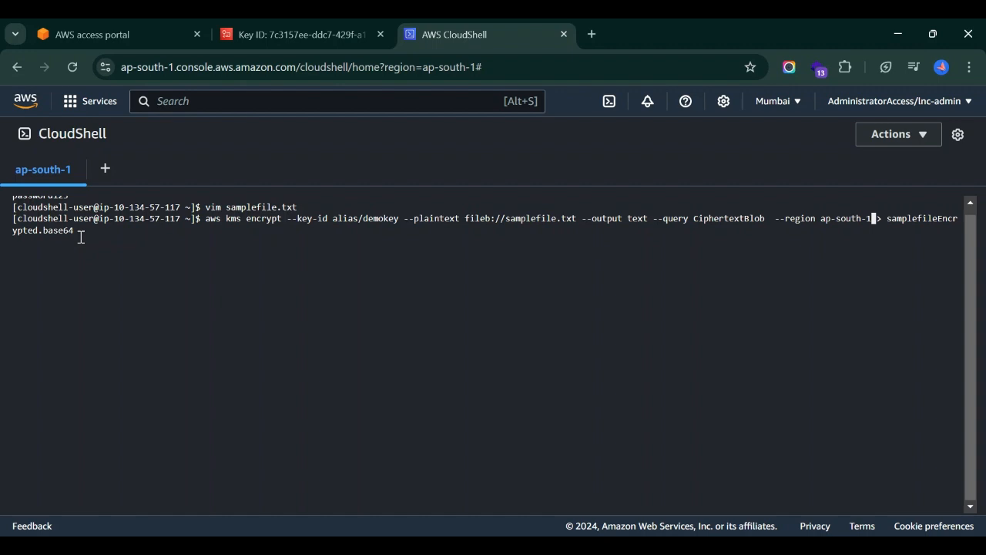
key(Right)
key(Right)
key(Right)
key(Right)
key(Right)
key(Left)
key(Left)
key(Left)
key(Left)
key(Left)
key(BackSpace)
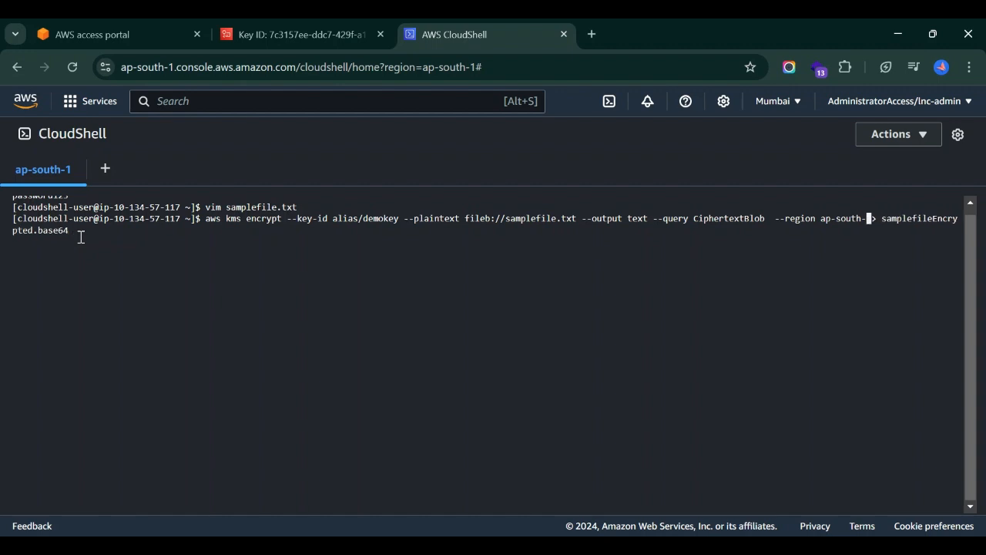
text(2)
Confirm the key's region on the key page and run the encrypt command.
click(324, 27)
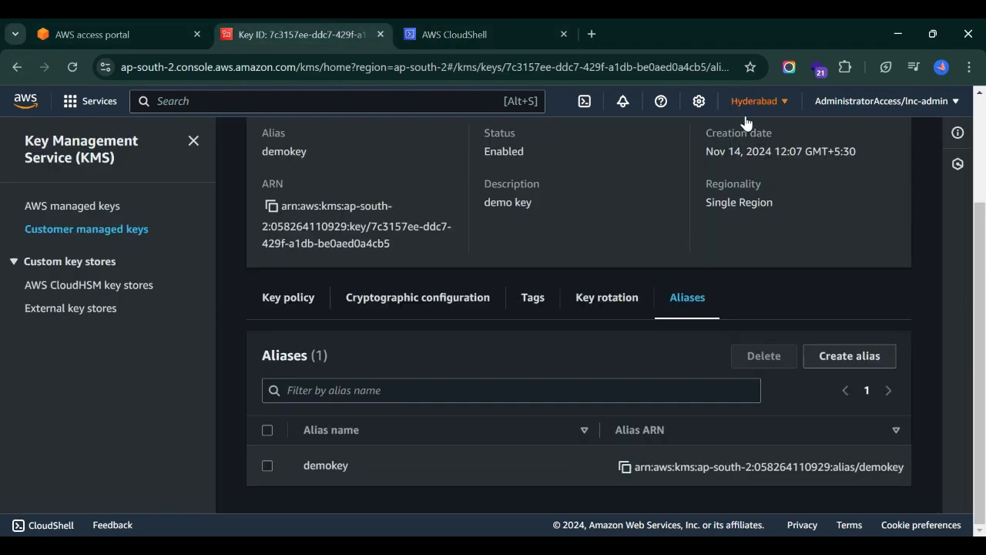
click(746, 101)
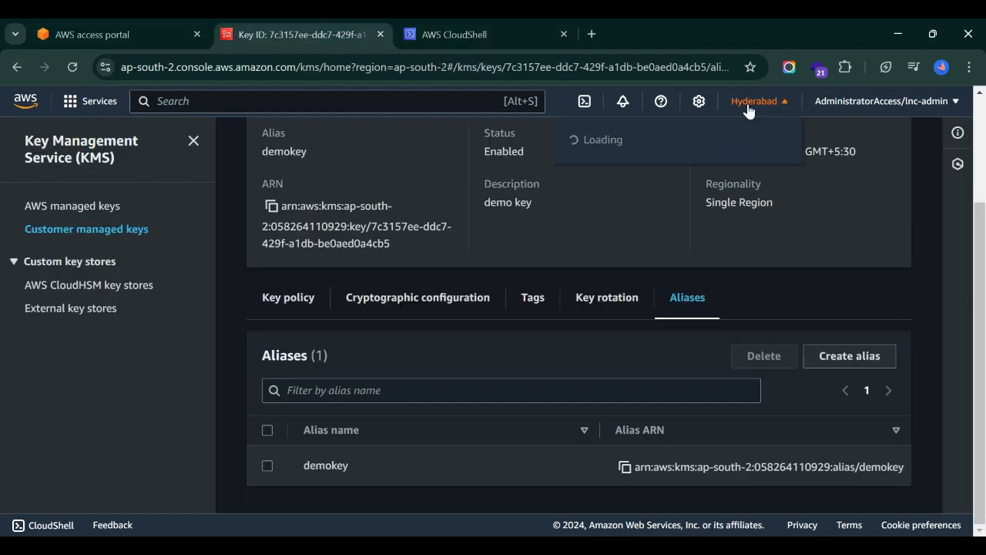
click(469, 27)
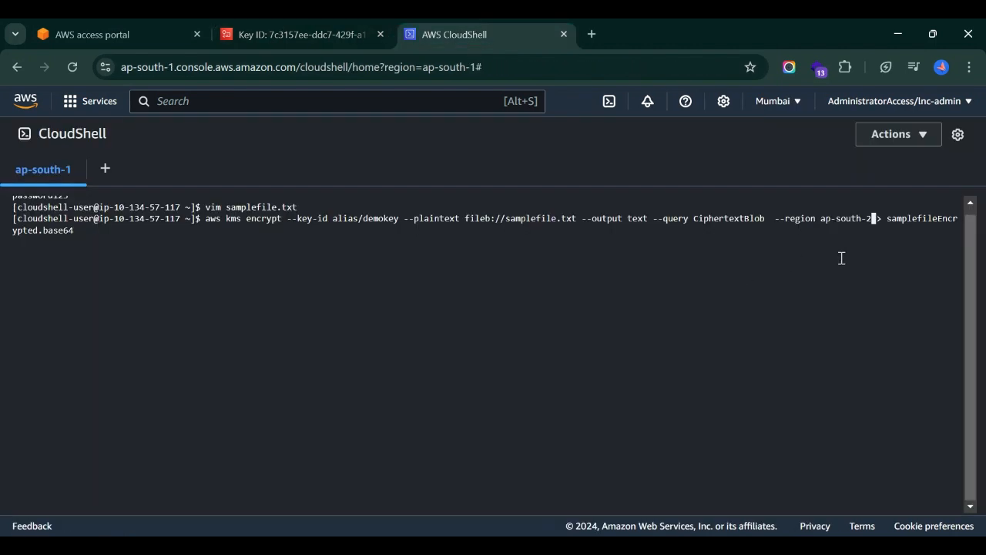
key(Right)
key(Right)
key(Right)
key(Right)
key(Right)
key(Right)
key(Right)
key(Right)
key(Right)
key(Right)
key(Right)
key(Right)
key(Right)
key(Right)
key(Right)
key(Right)
key(Right)
key(Right)
key(Right)
key(Right)
key(Return)
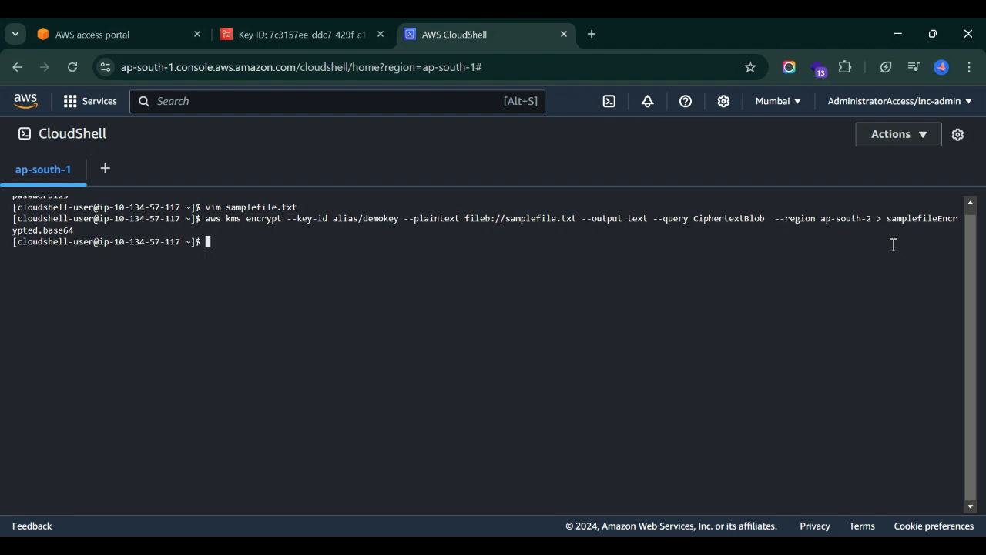
List the files in the CloudShell home folder with ls.
text(ls\)
key(Return)
text(;)
key(Return)
text(ls)
key(Return)
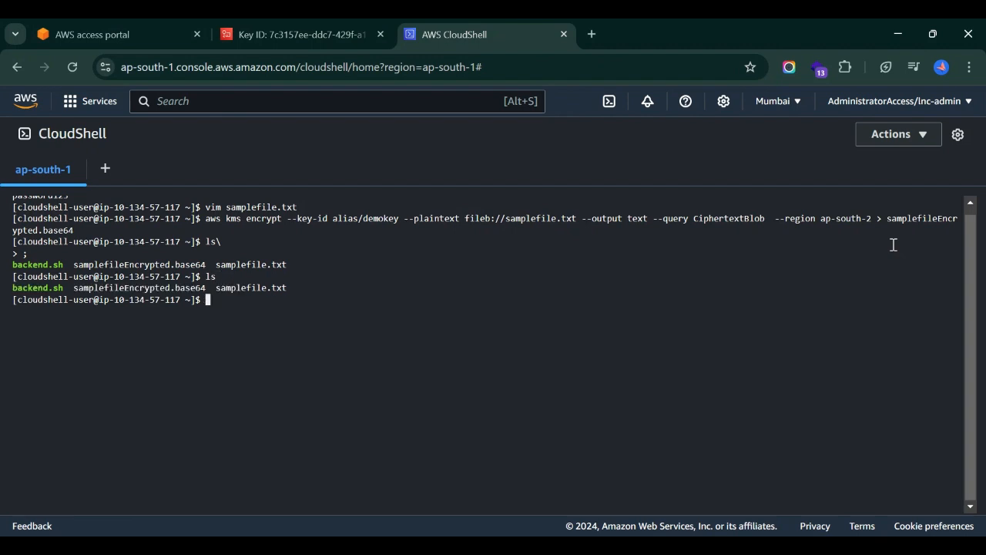
Print samplefileEncrypted.base64 and paste the base64 --decode command.
text(cat samplefileE)
key(Tab)
key(Return)
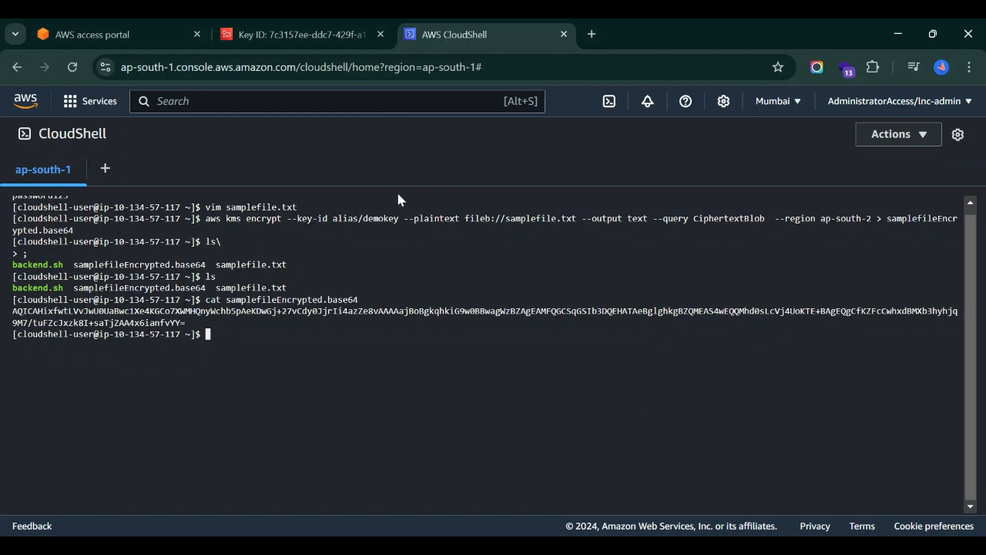
key(ctrl+v)
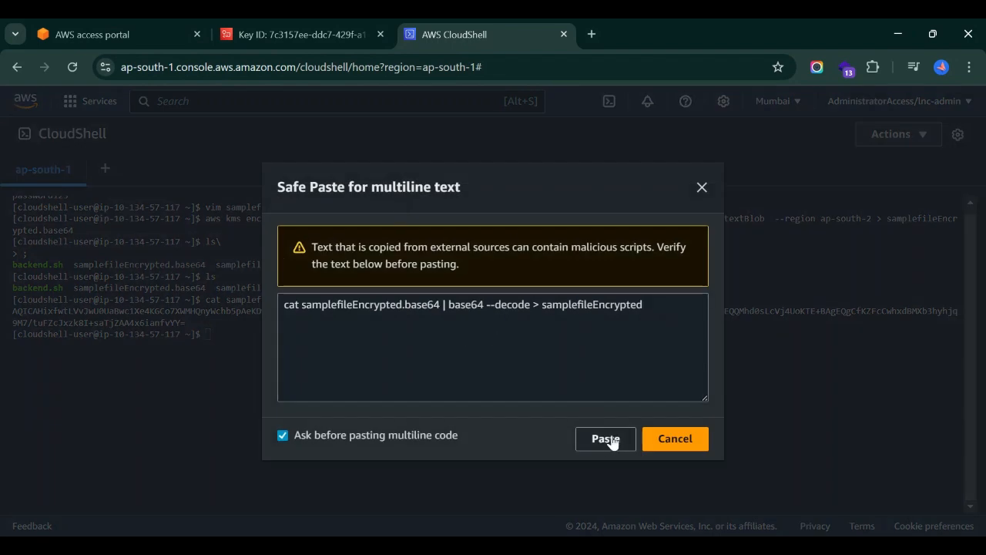
Confirm the Safe Paste to decode into samplefileEncrypted, then list the files.
click(605, 438)
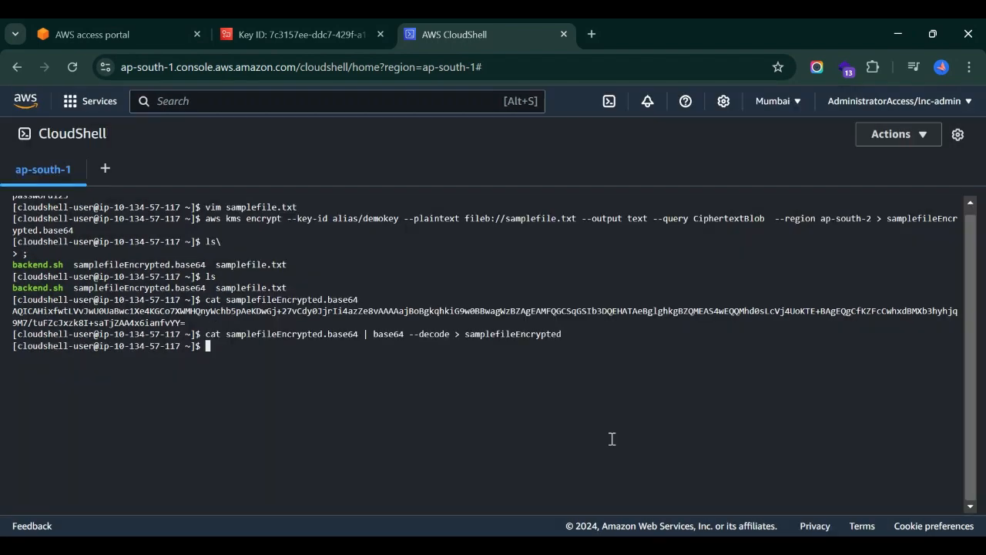
text(ls)
key(Return)
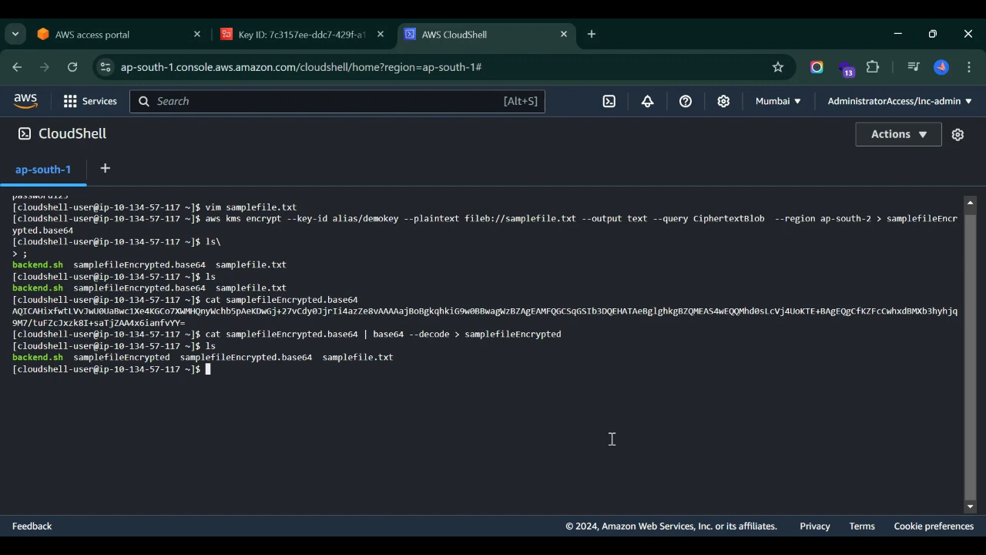
Print the binary samplefileEncrypted file and paste the aws kms decrypt command.
text(cat sam)
key(Tab)
text(E)
key(Tab)
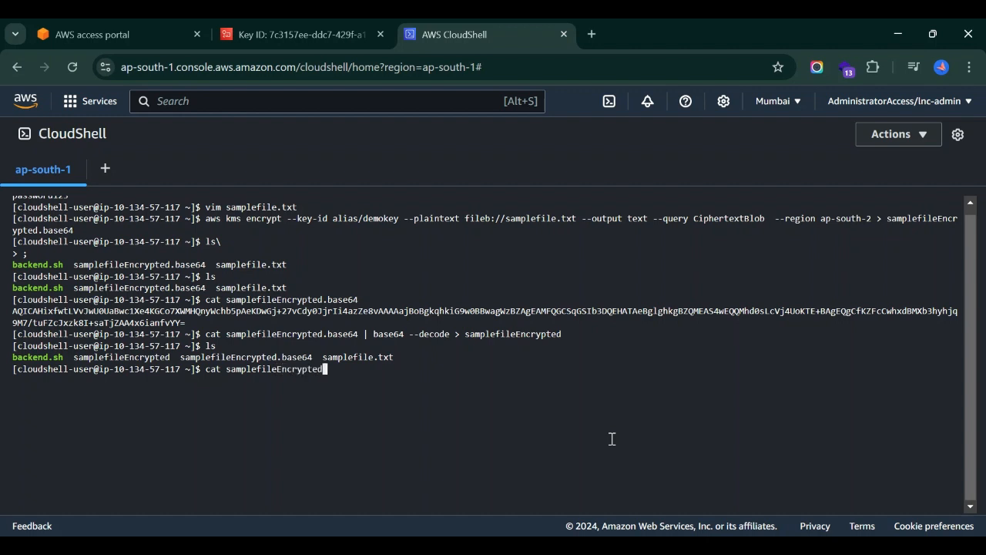
key(Return)
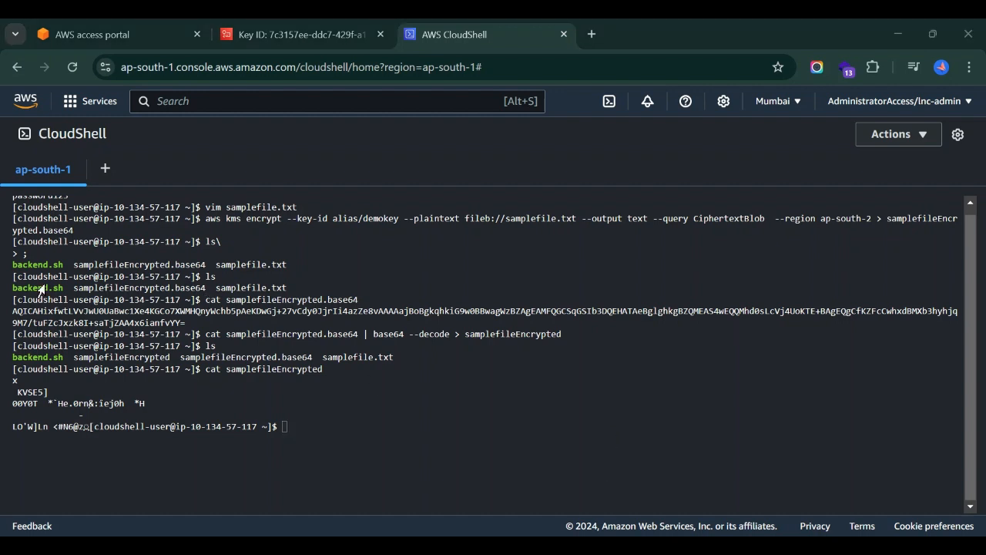
click(401, 410)
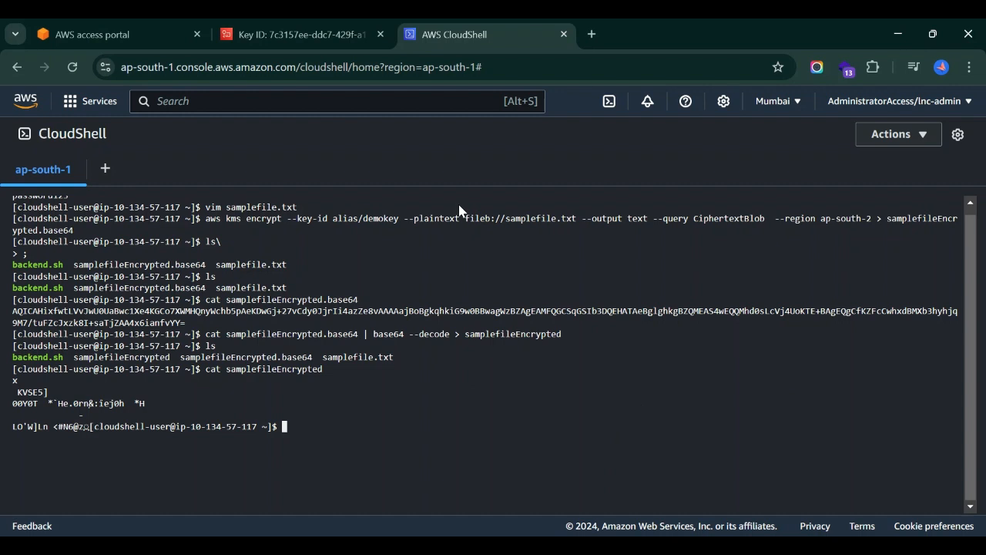
text(aws kms decrypt --ciphertext-blob fileb://samplefileEncrypted   --output text --query Plaintext > samplefileDecrypted.base64  --region ap-south-2)
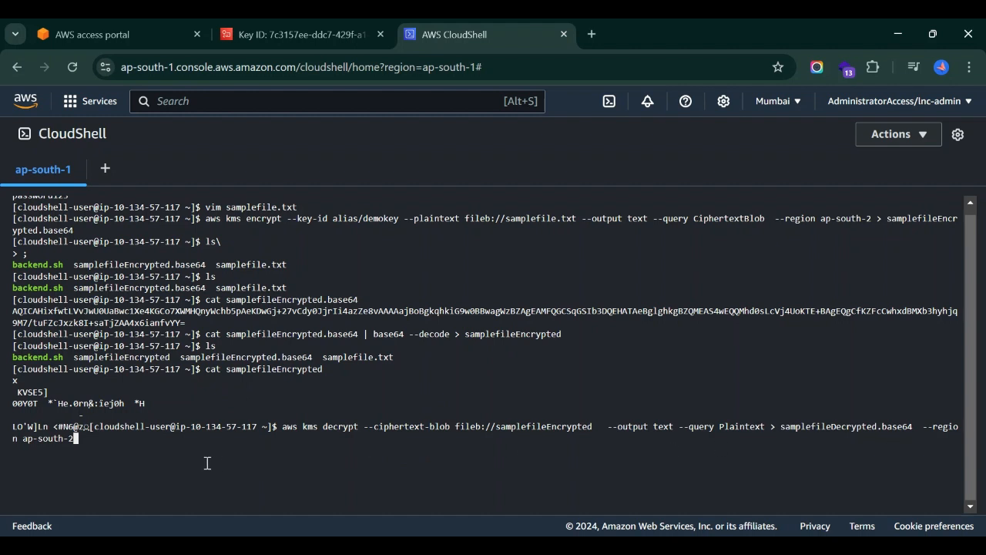
Run the decrypt command and print the resulting samplefileDecrypted.base64.
key(Return)
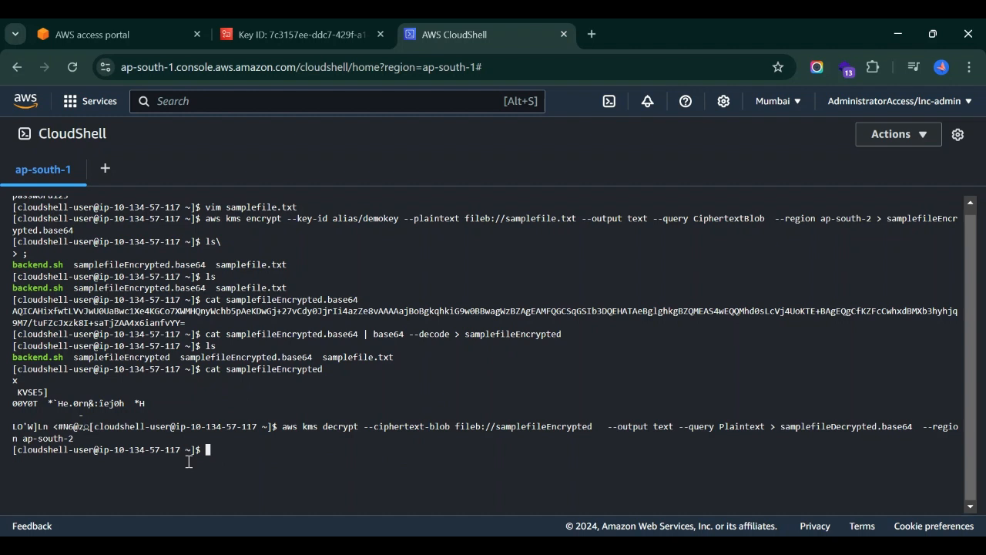
text(ls)
key(Return)
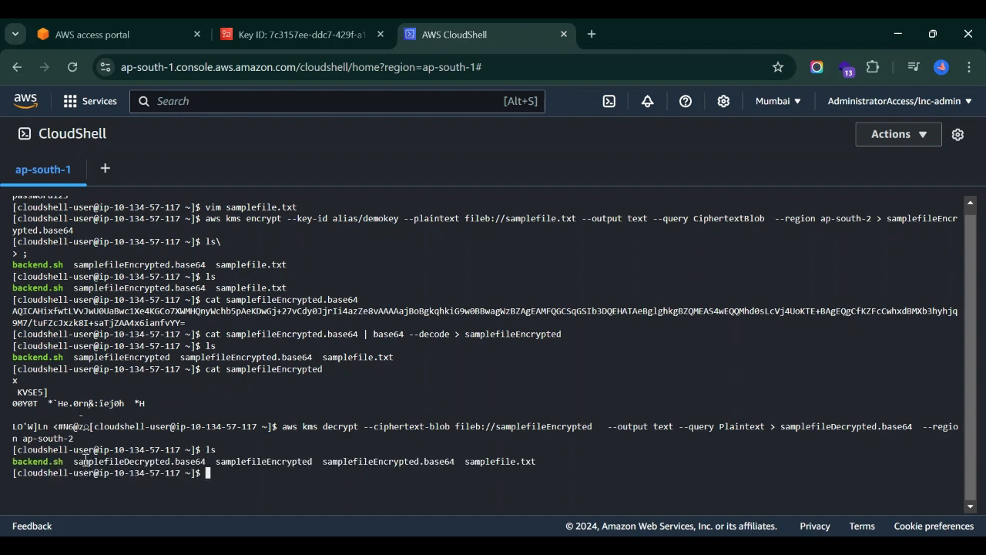
drag(73, 461, 211, 462)
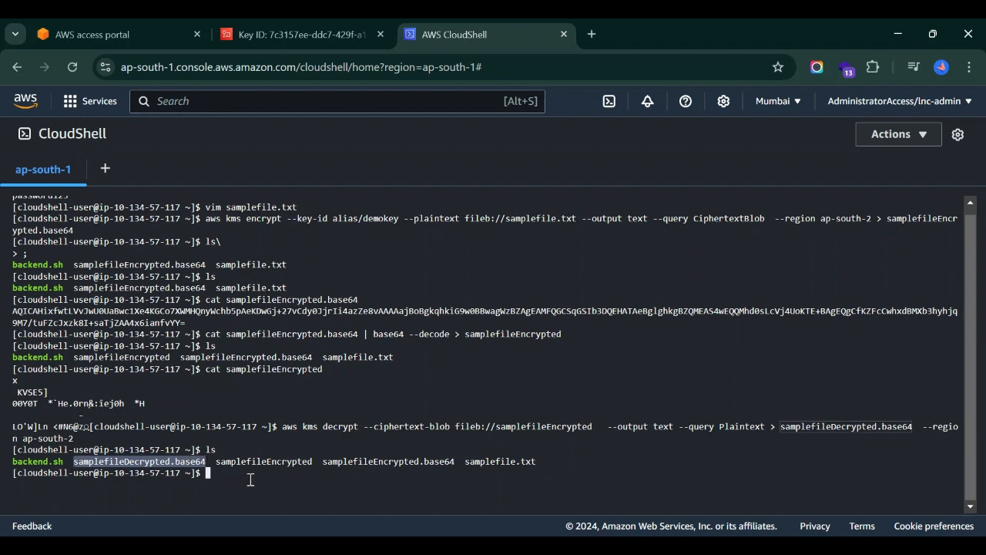
text(cat samplefile)
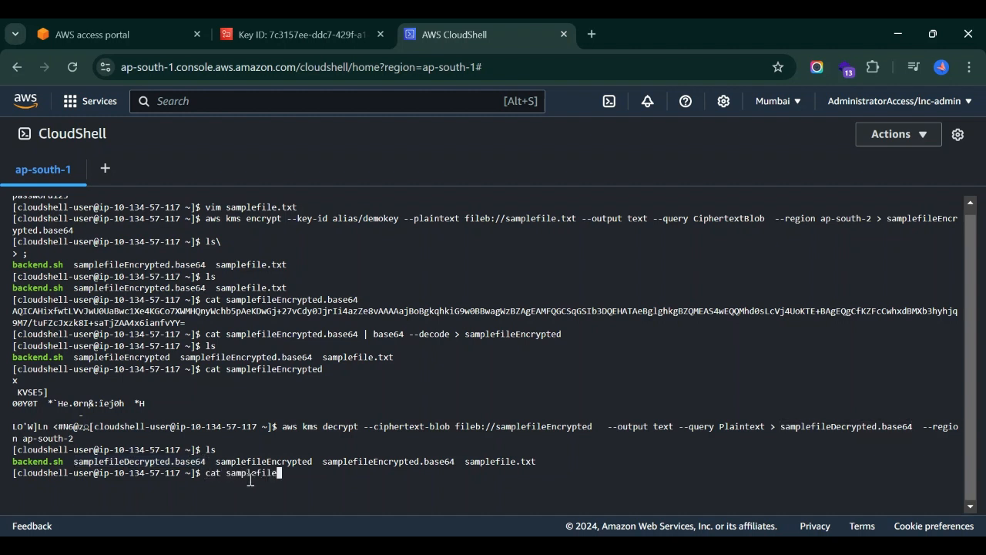
text(Decrypted.base64)
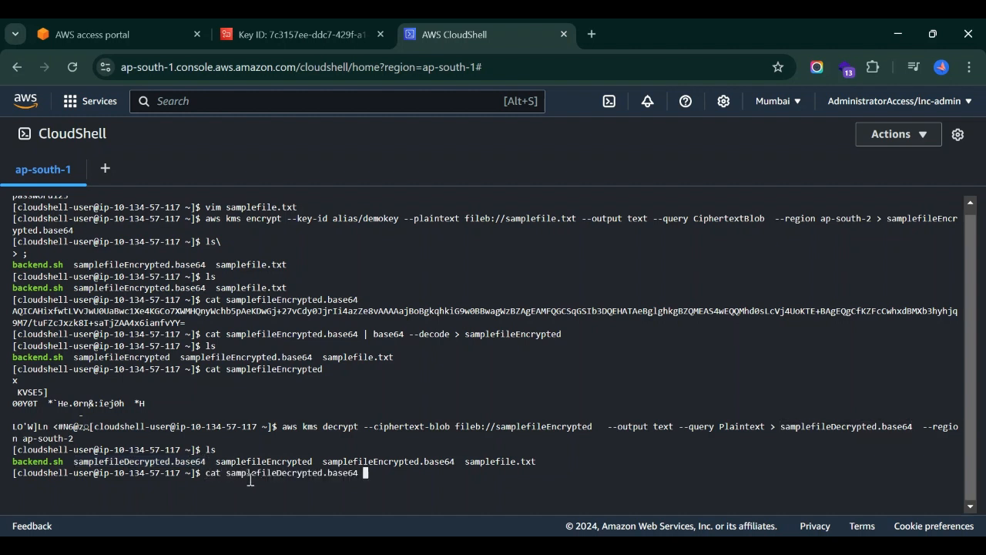
key(Return)
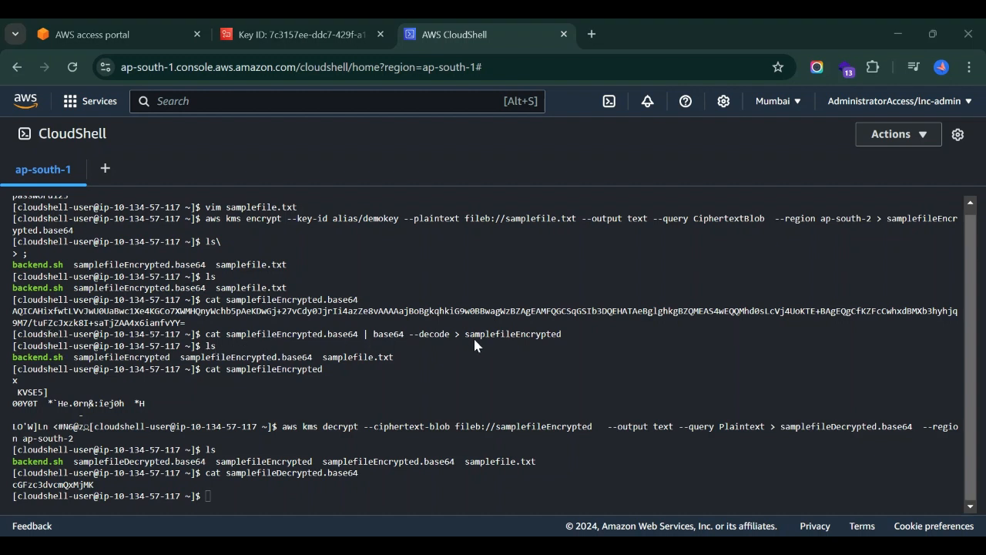
Decode samplefileDecrypted.base64 into ExampleFileDecrypted.txt and print the recovered plaintext.
click(286, 502)
text(cat samplefileDecrypted.base64 | base64 --decode > ExampleFileDecrypted.txt)
key(Return)
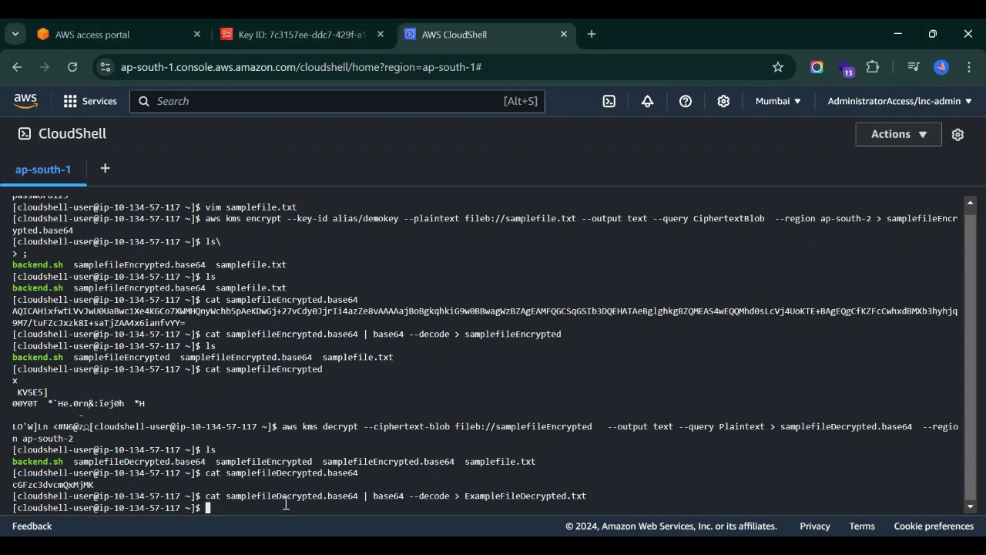
text(cat Ex)
key(Tab)
key(Return)
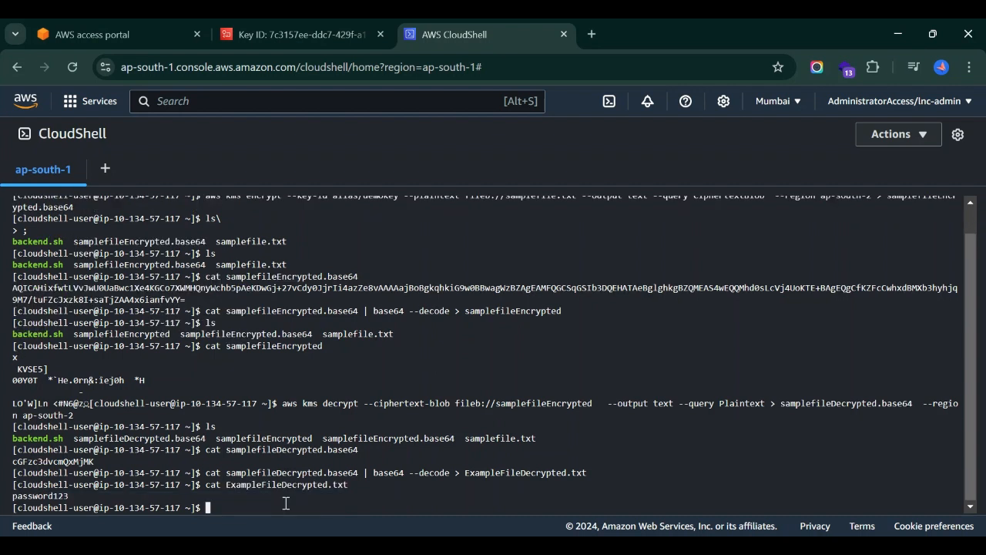